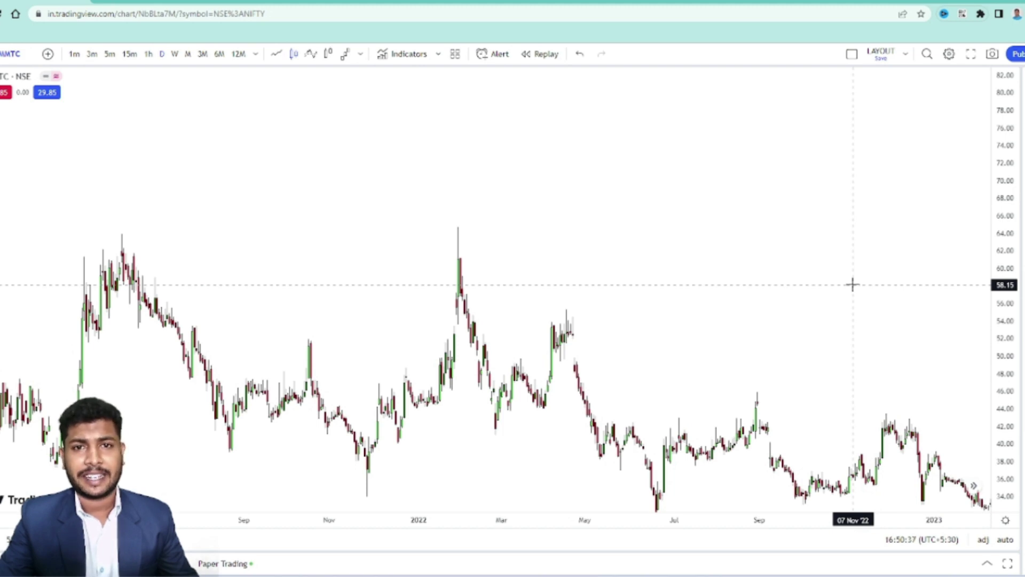
- Examine the MMTC daily chart's price swings from 2022 through April 2023
scroll(736, 290, "up", 2)
left_click_drag(737, 291, 533, 289)
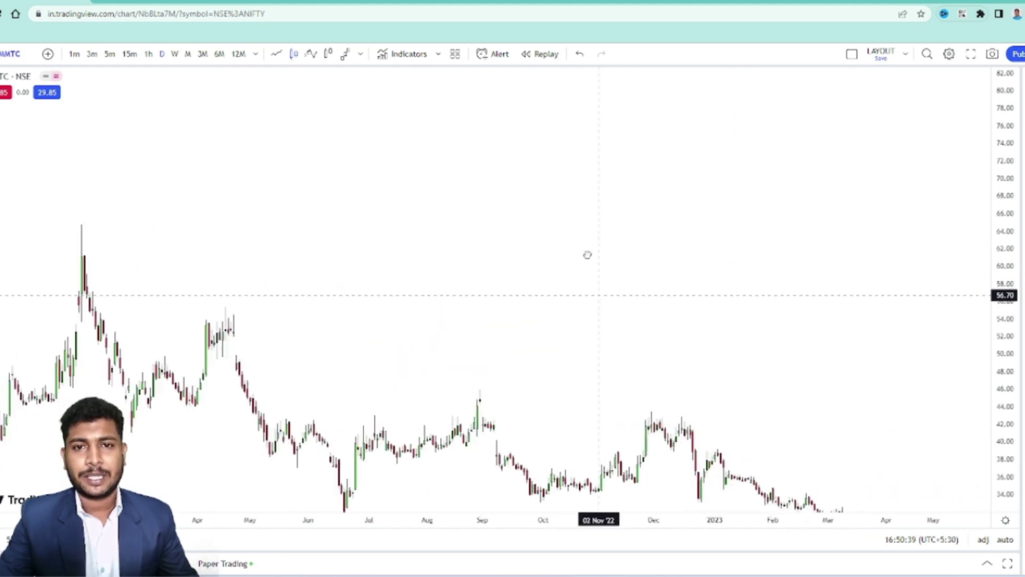
left_click_drag(587, 254, 581, 219)
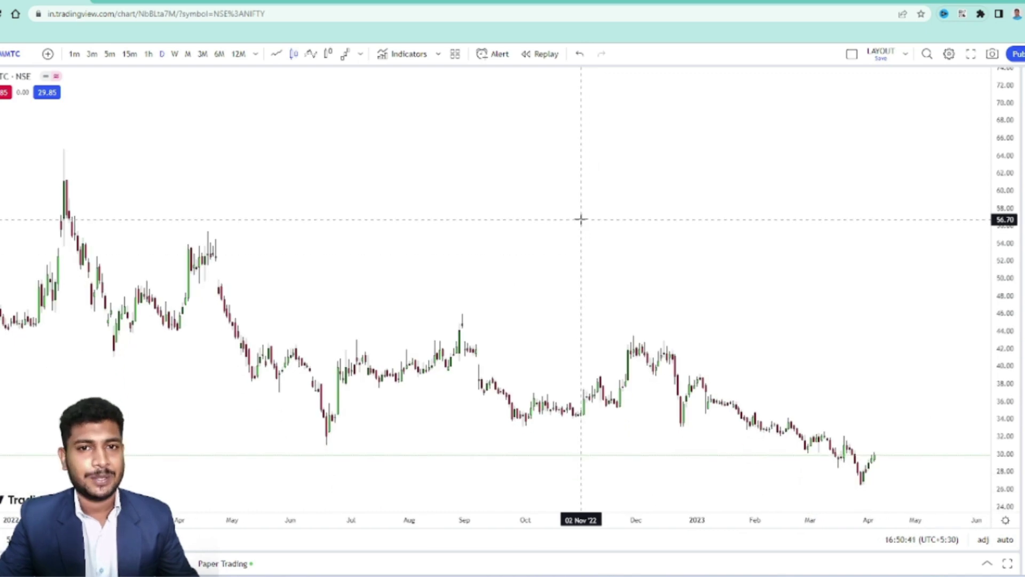
left_click_drag(590, 222, 613, 169)
scroll(553, 213, "up", 2)
left_click_drag(560, 210, 619, 166)
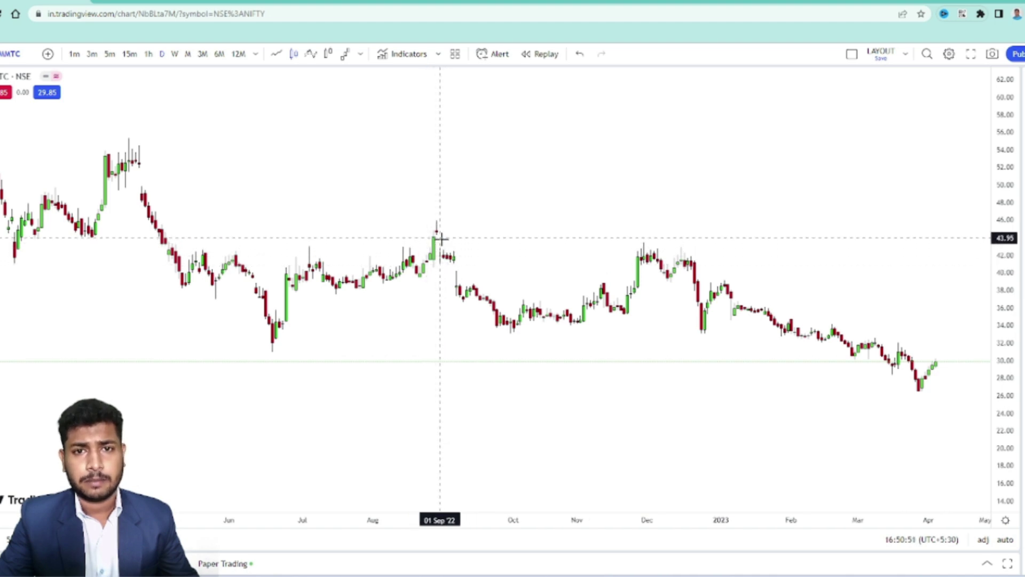
left_click_drag(510, 259, 447, 245)
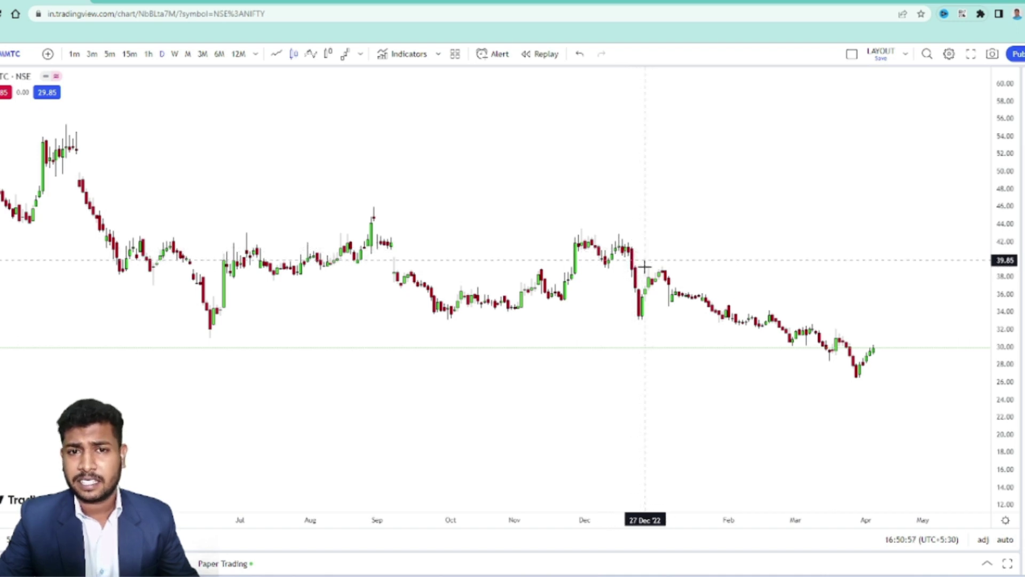
left_click_drag(642, 250, 350, 236)
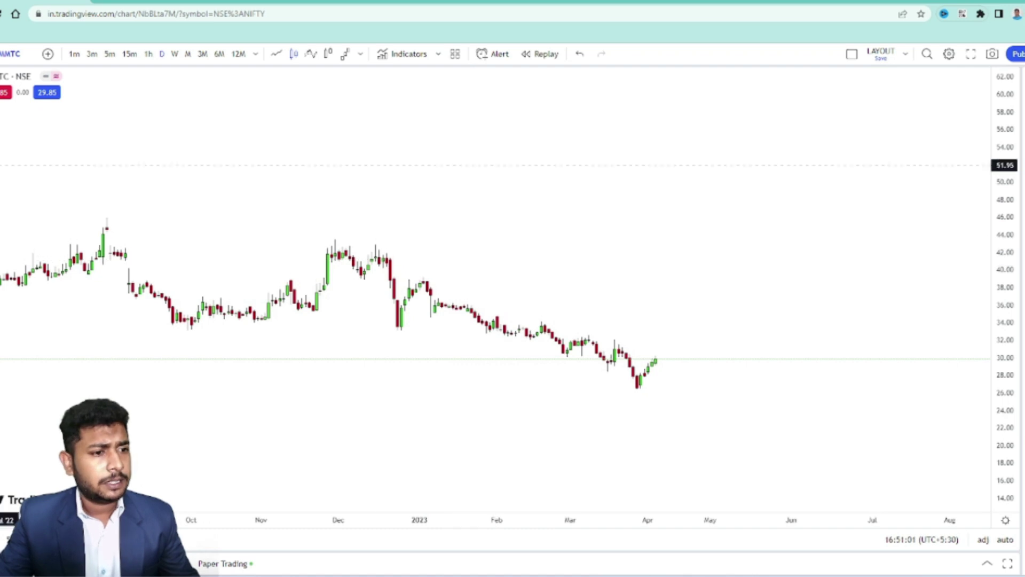
- Draw a thin green horizontal rectangle at about 49.30, spanning late February to early March 2023, as a doji body
left_click(1, 147)
left_click(16, 191)
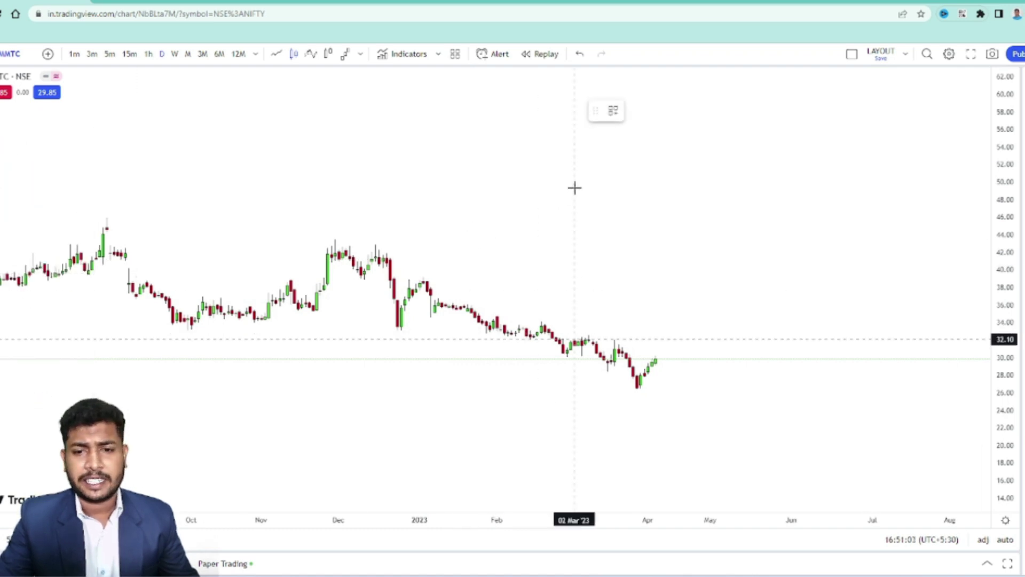
left_click(552, 188)
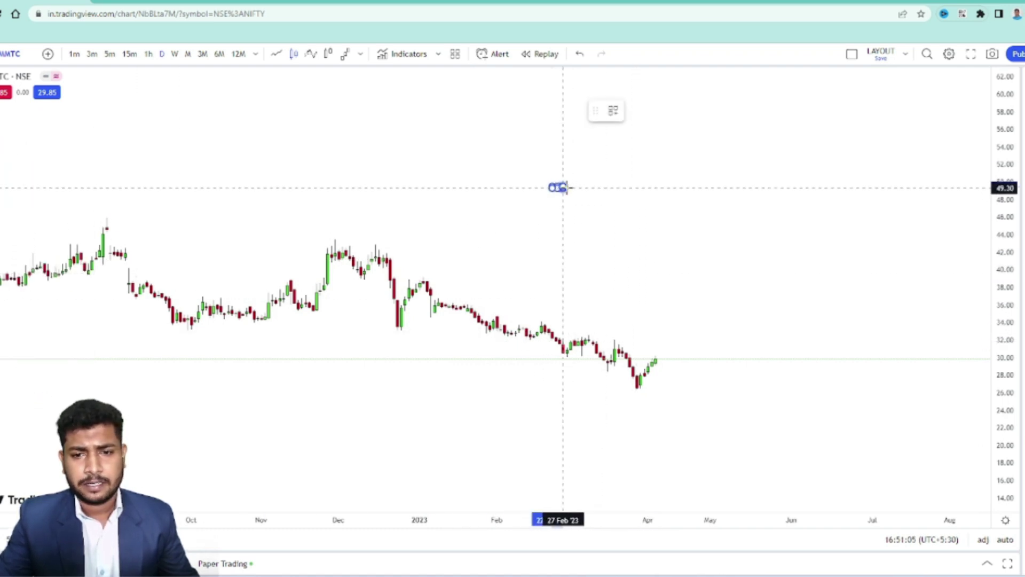
left_click(579, 188)
left_click(542, 199)
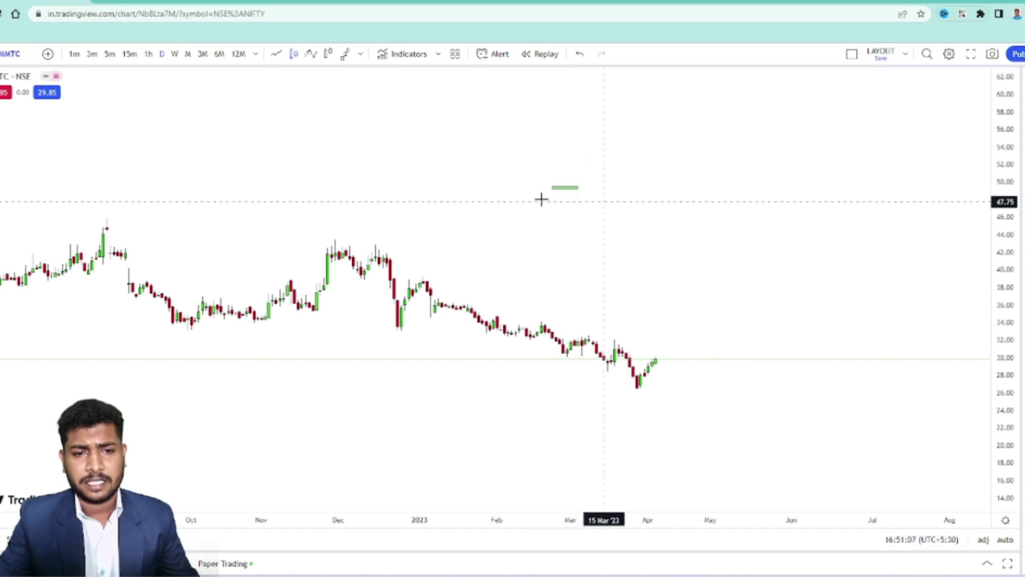
- Add a vertical trend line from the doji body at 49.50 down to about 45.40 and colour it green
left_click(564, 186)
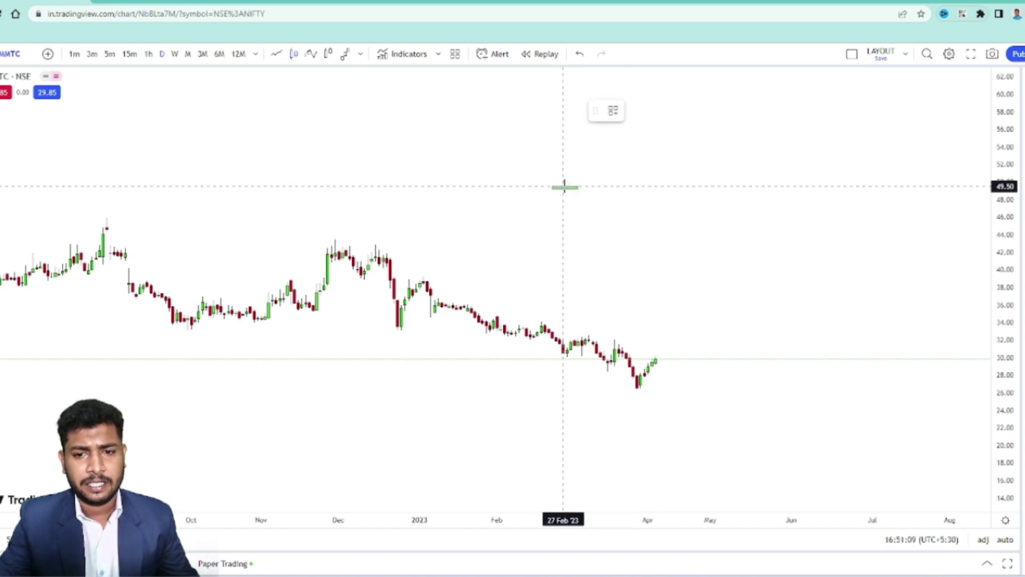
left_click(565, 222)
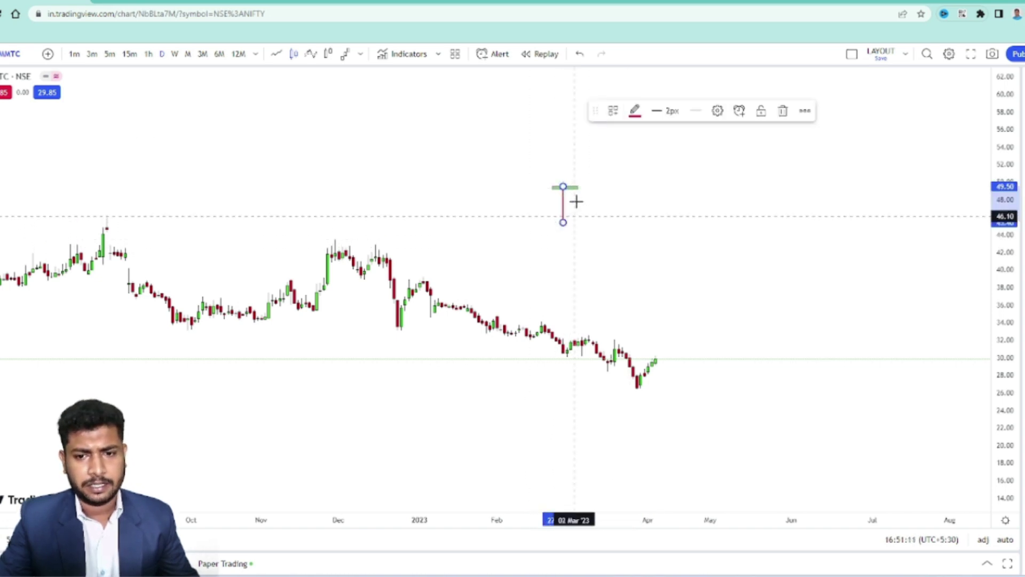
left_click(635, 110)
left_click(675, 149)
left_click(614, 168)
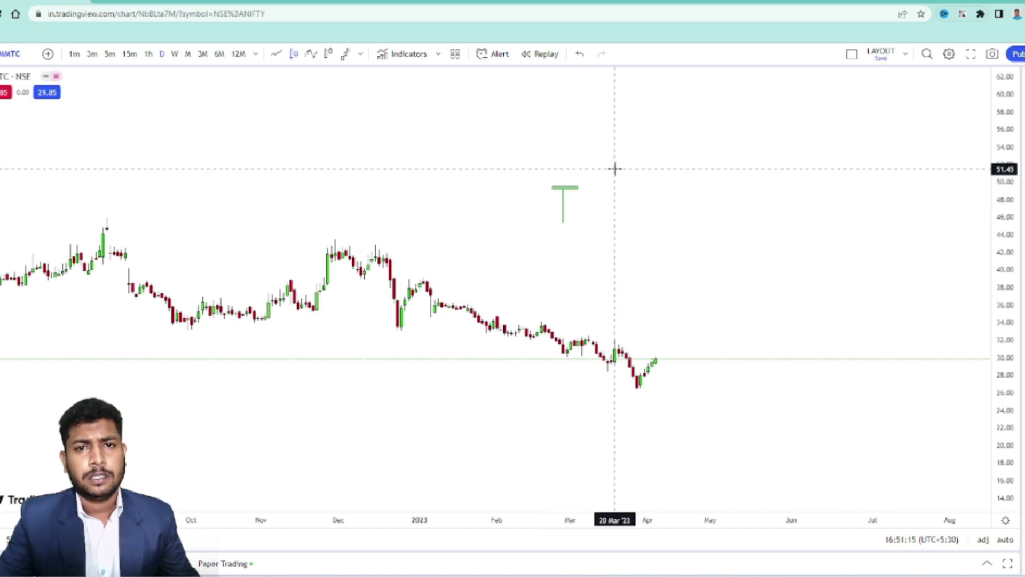
- Draw two descending red-filled candle rectangles beside the doji, the first from about 54.45 to 49.90 and the second just below it
scroll(587, 208, "up", 2)
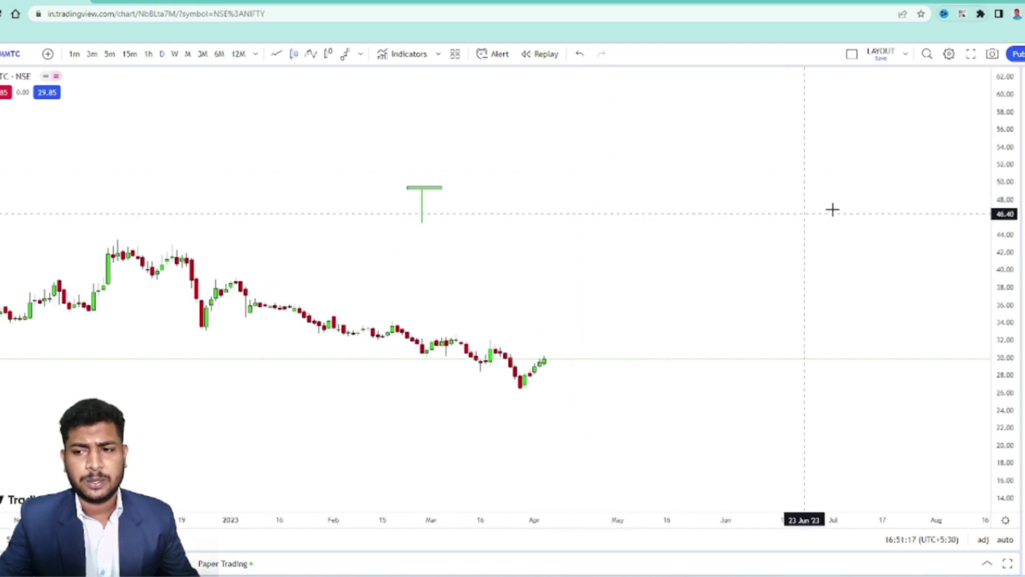
left_click_drag(1011, 192, 1010, 85)
left_click_drag(604, 207, 641, 253)
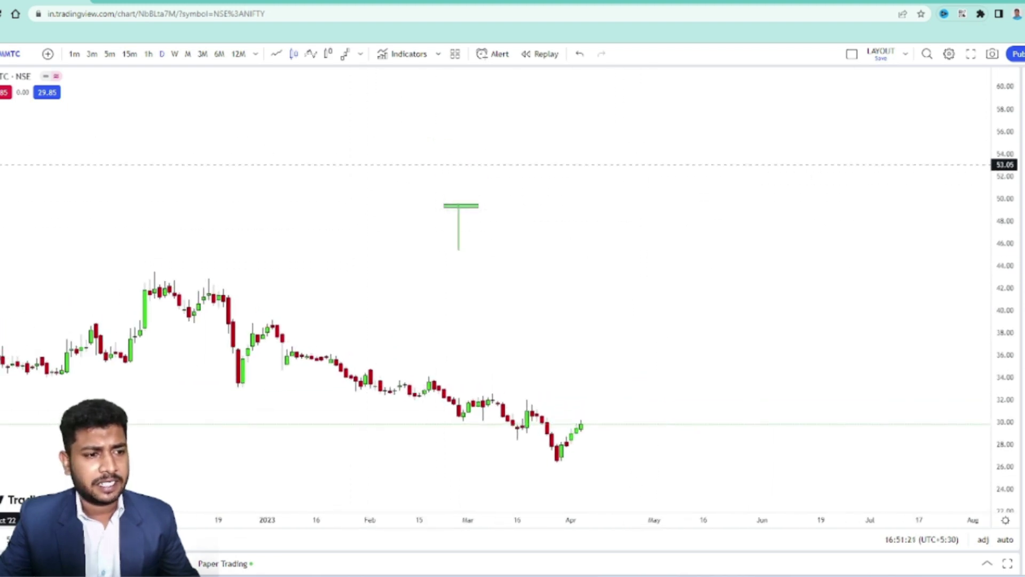
left_click_drag(541, 147, 561, 199)
left_click(657, 111)
left_click(658, 150)
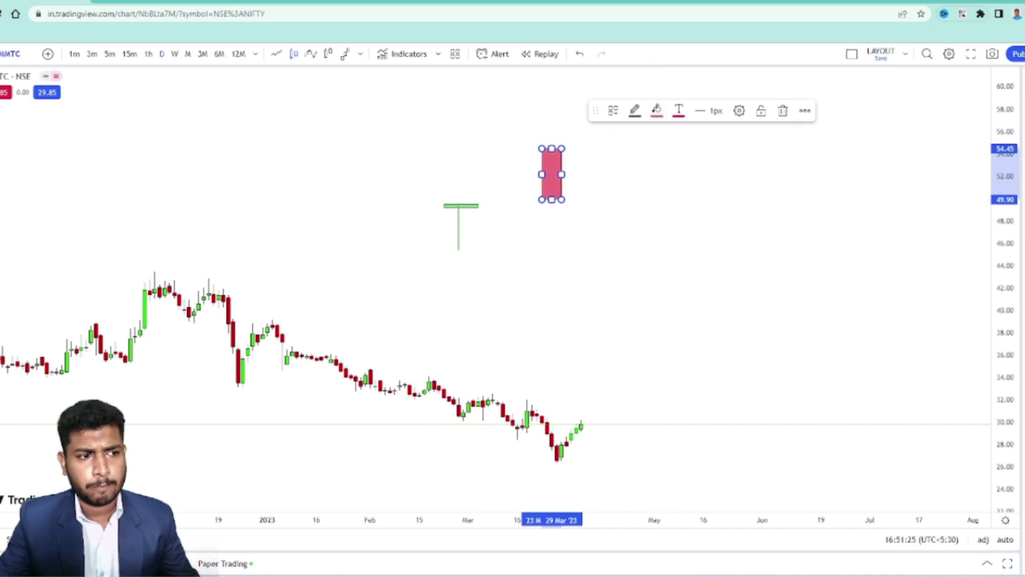
left_click(533, 229)
left_click_drag(586, 226, 596, 261)
- Draw a wide zone rectangle from about 39.35 to 37.40, spanning 07 Feb to 04 Jul 2023, and fill it green
left_click(460, 324)
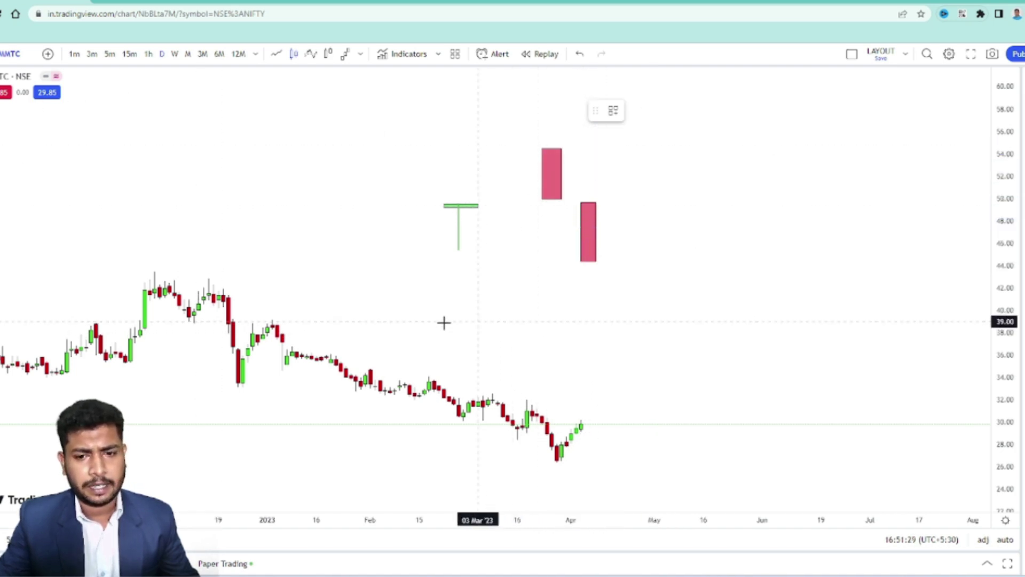
left_click_drag(389, 317, 874, 339)
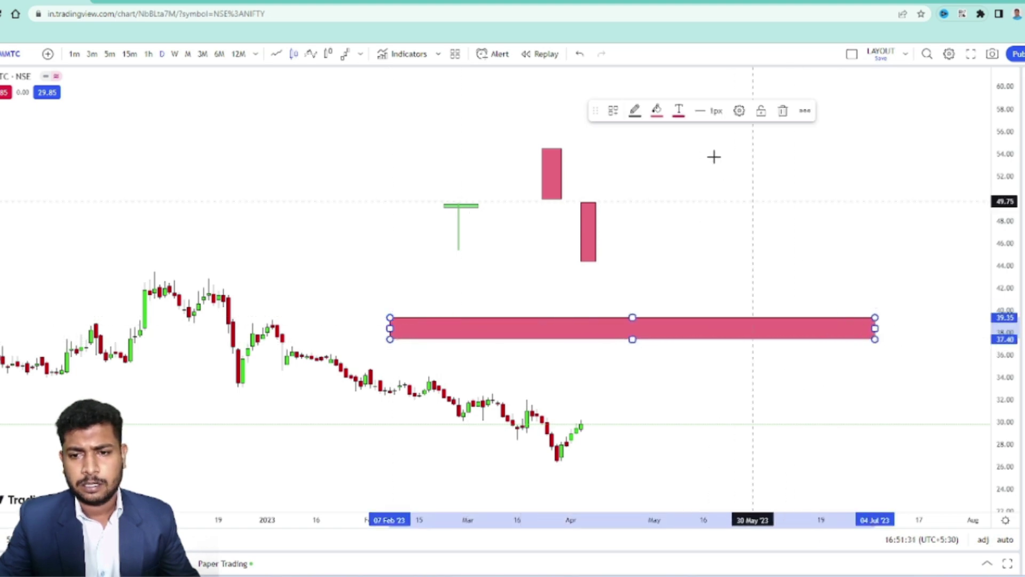
left_click(659, 113)
left_click(697, 149)
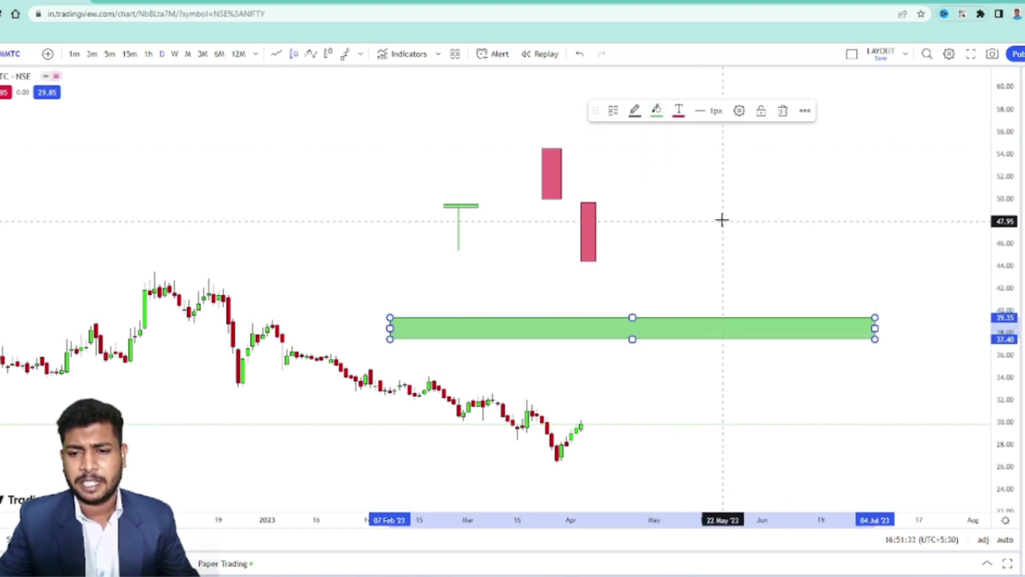
- Add a third falling candle rectangle from about 43.75 to 40.40 above the green zone and fill it red
left_click_drag(723, 219, 692, 215)
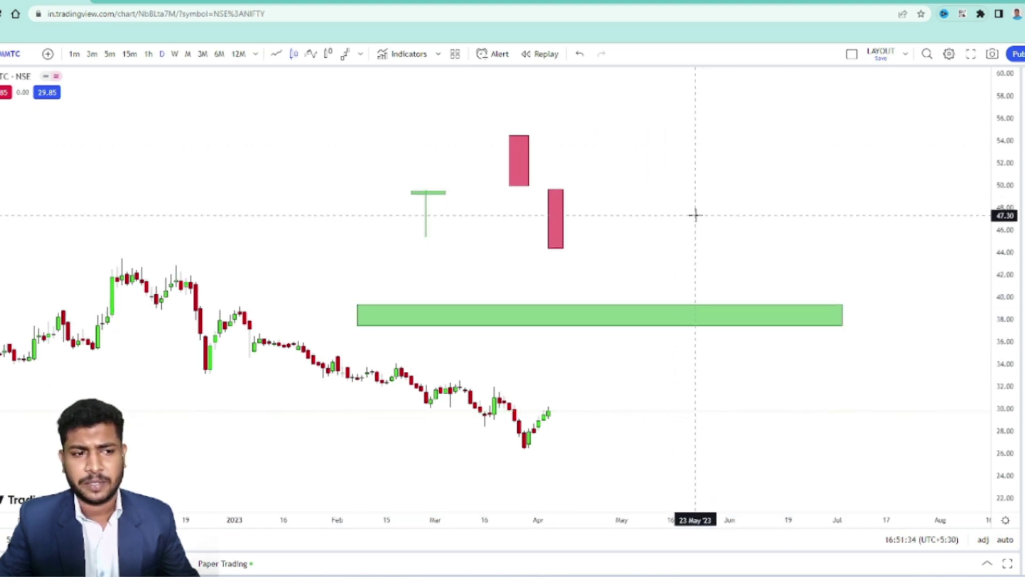
left_click(573, 255)
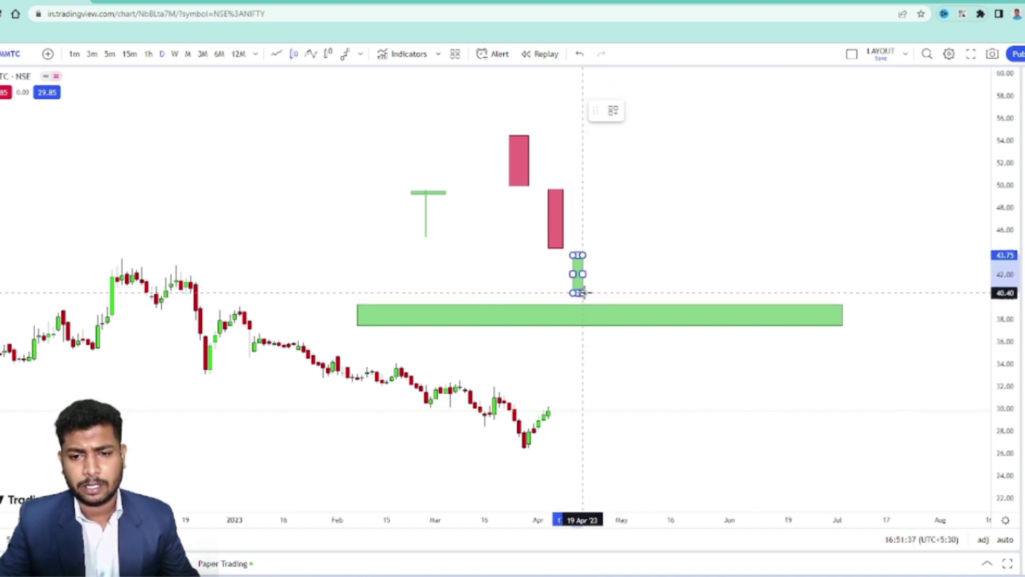
left_click(585, 292)
left_click(656, 111)
left_click(656, 150)
left_click_drag(632, 171, 589, 151)
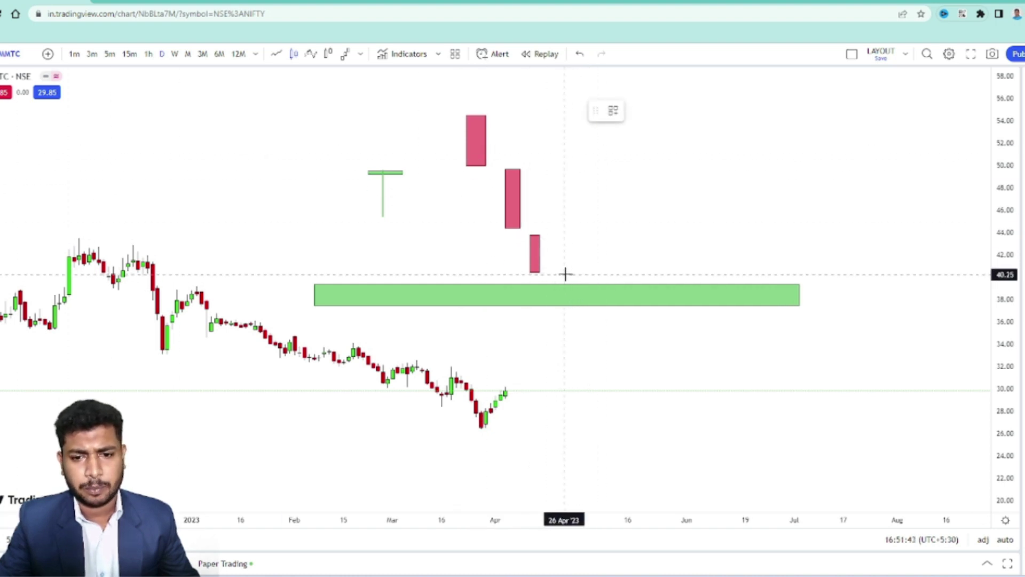
- Draw a small doji above the green zone with a flat body at about 40.55 and a wick down to about 38.70
mouse_move(564, 272)
left_mouse_down()
mouse_move(583, 290)
mouse_move(558, 298)
mouse_move(574, 298)
mouse_move(569, 278)
mouse_move(571, 287)
mouse_move(579, 271)
left_mouse_up()
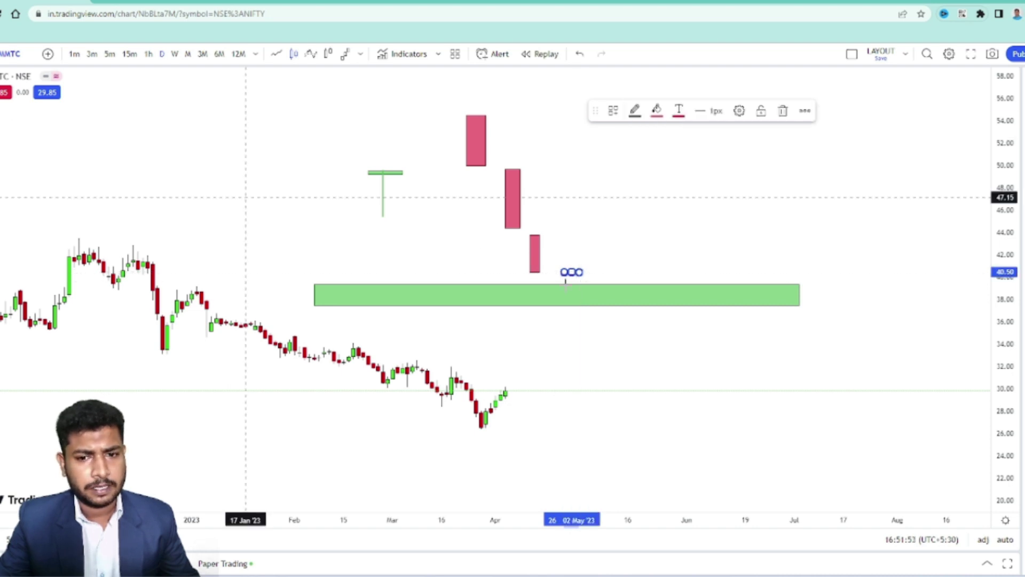
left_click(315, 220)
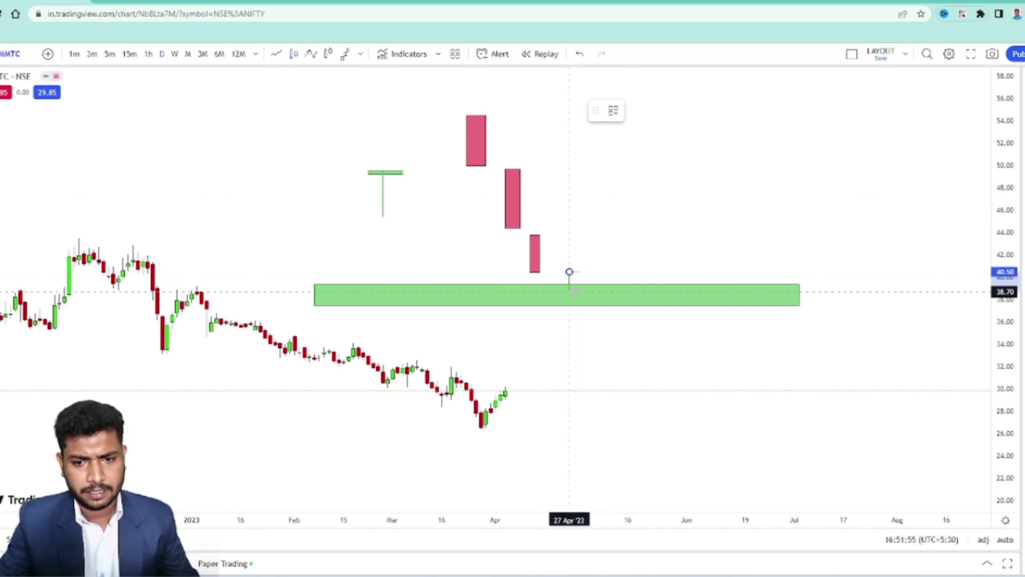
left_click(569, 272)
left_click_drag(570, 288, 573, 280)
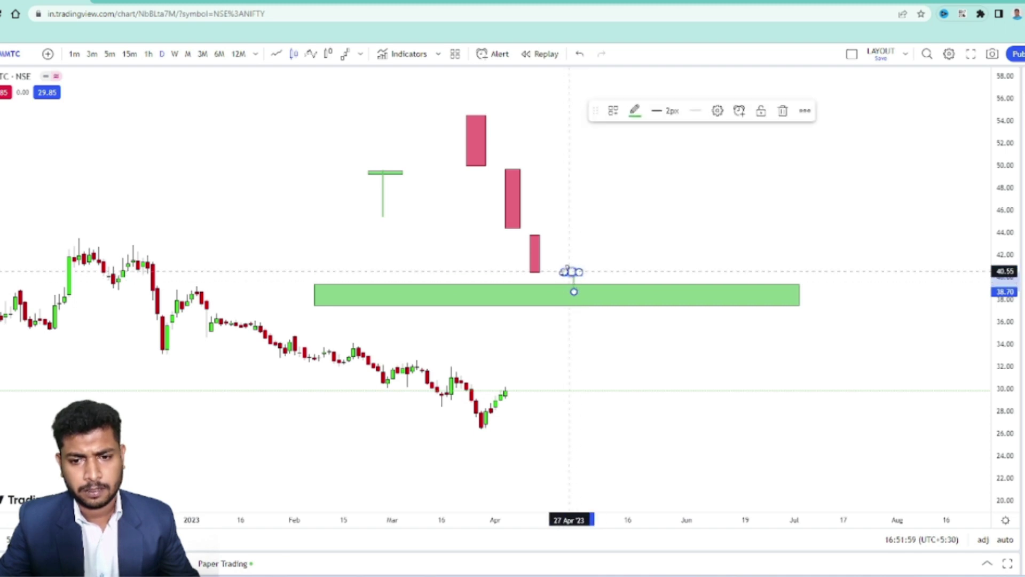
left_click_drag(580, 272, 585, 271)
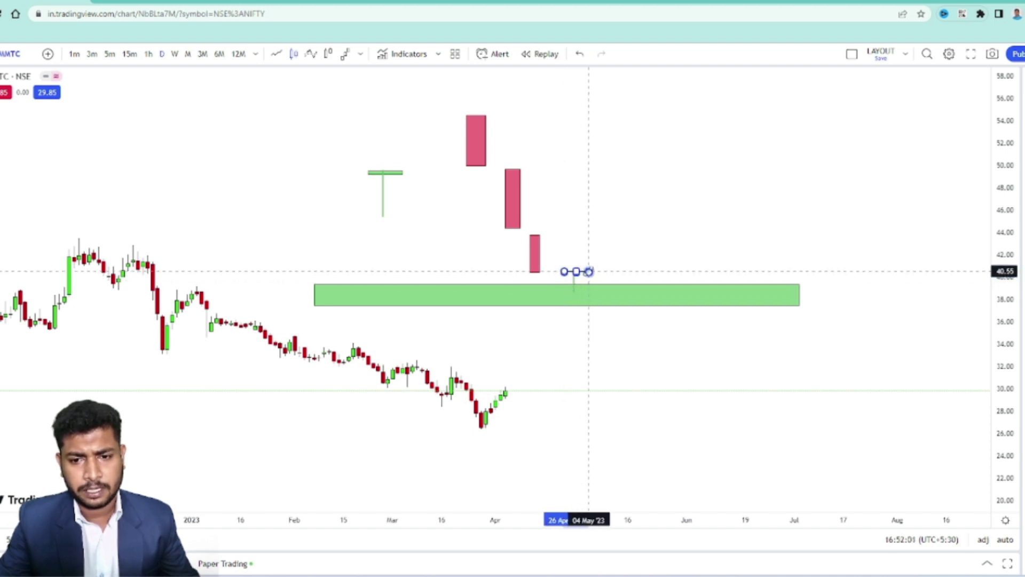
left_click_drag(588, 271, 583, 272)
left_click(621, 194)
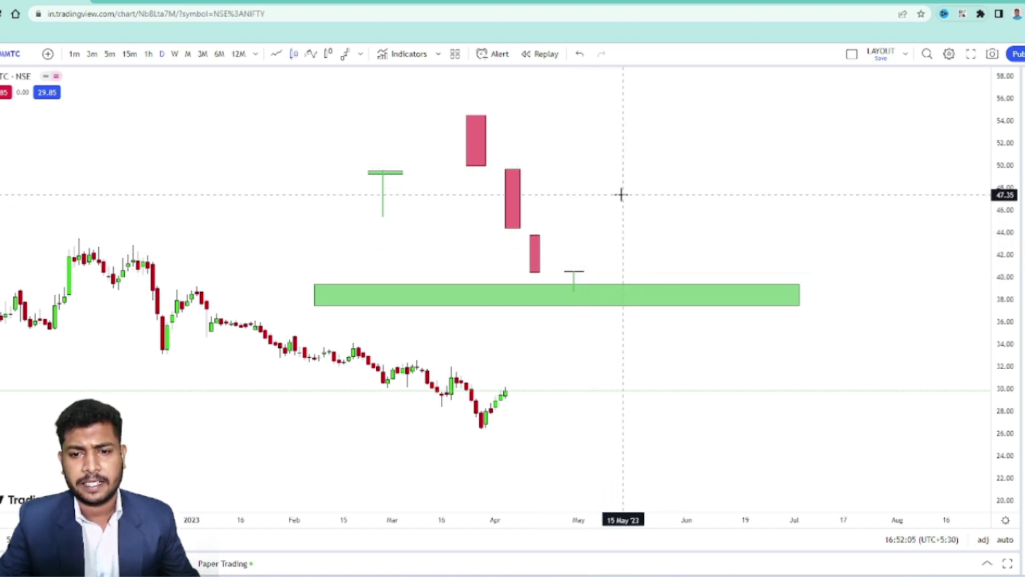
- Set both the fill and the outline of the small doji's body to green
left_click(573, 271)
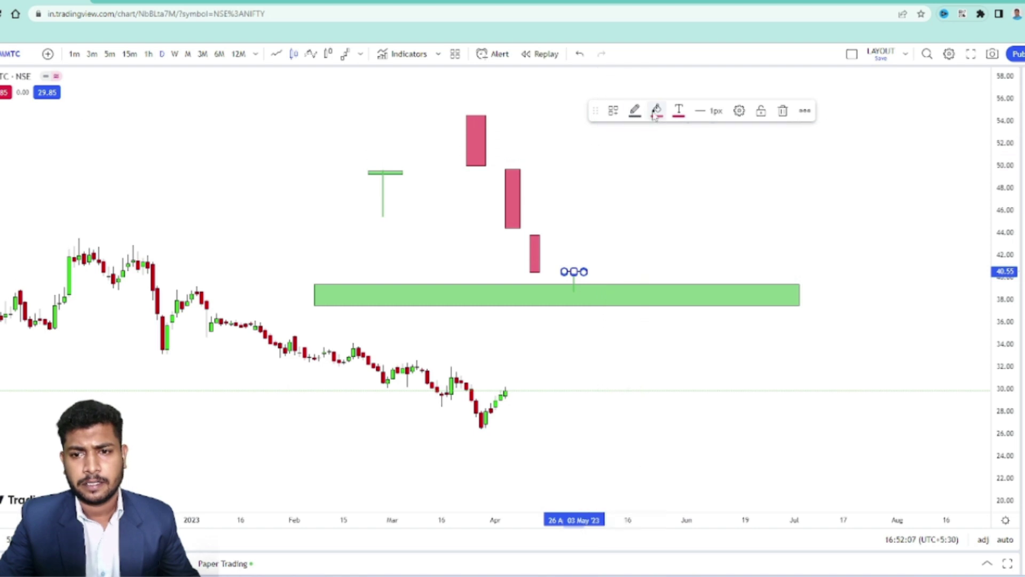
left_click(656, 113)
left_click(635, 110)
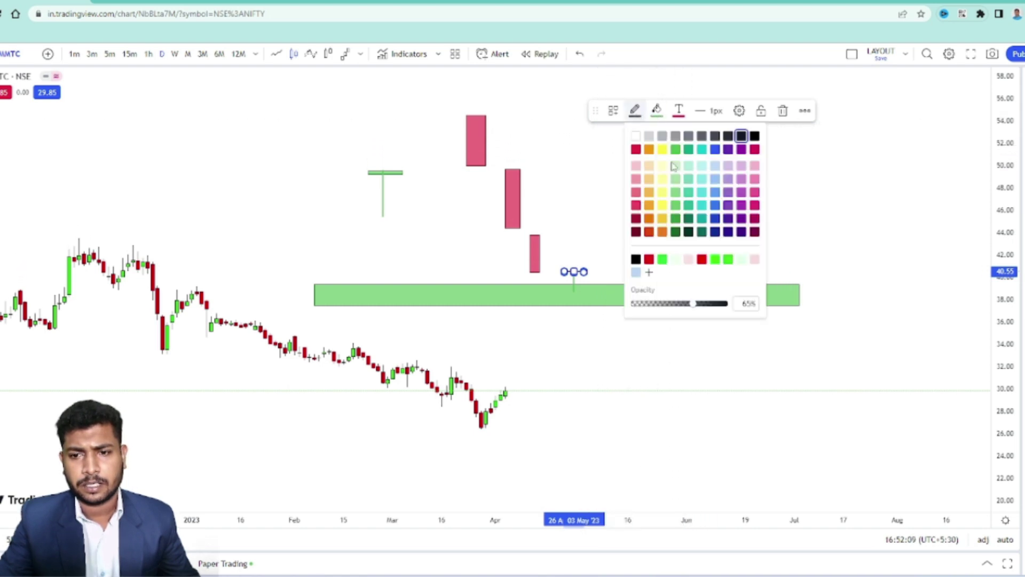
left_click(675, 149)
left_click(623, 182)
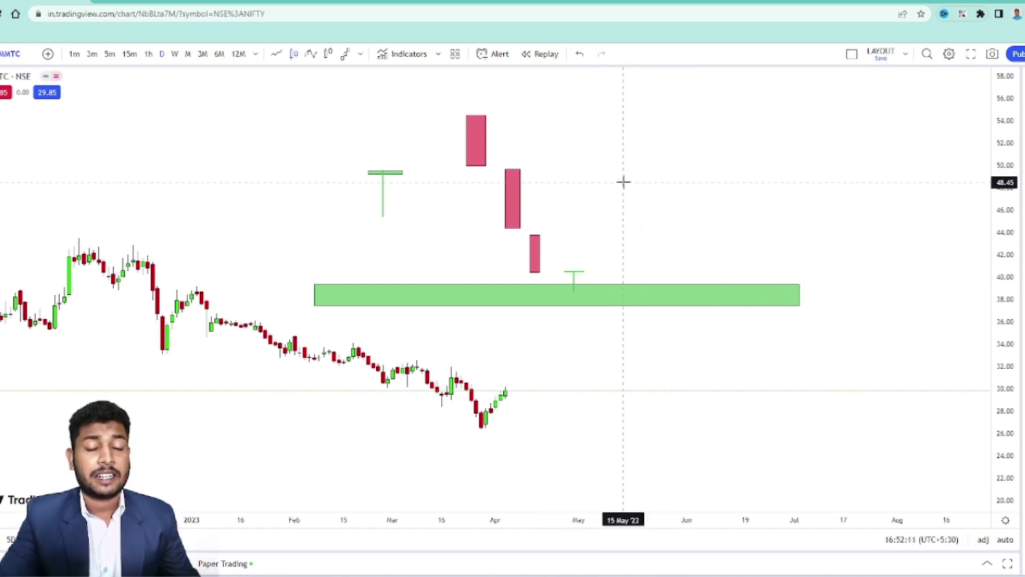
- Search the indicators for "dr" and add Dragonfly Doji - Bullish to the chart
left_click_drag(622, 212, 661, 207)
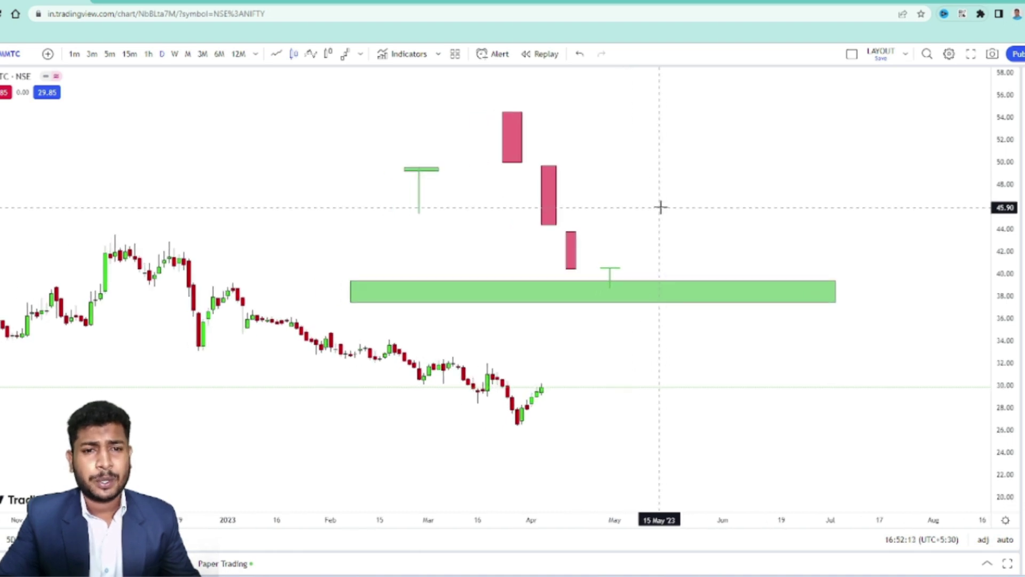
left_click(403, 53)
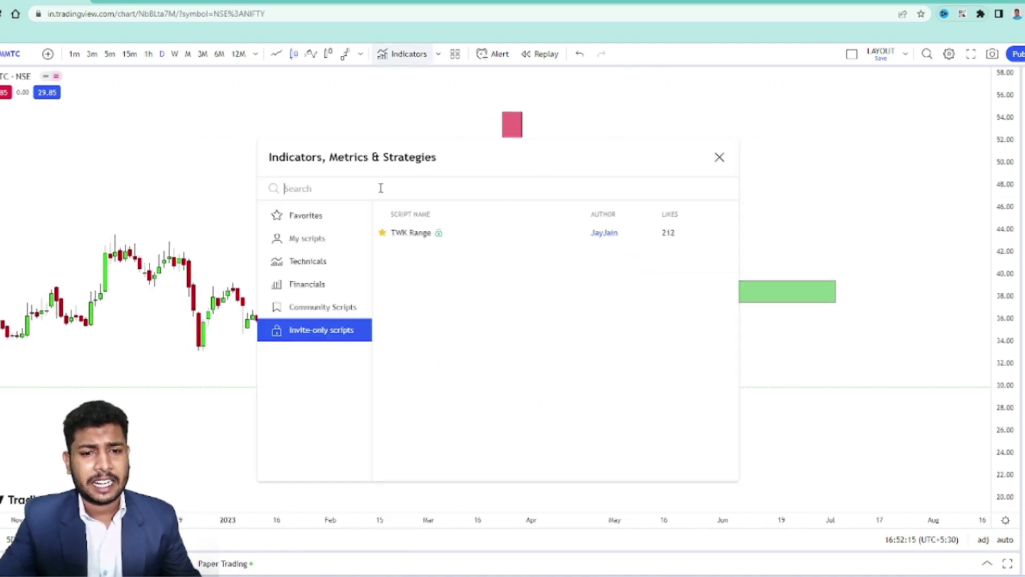
type("dr")
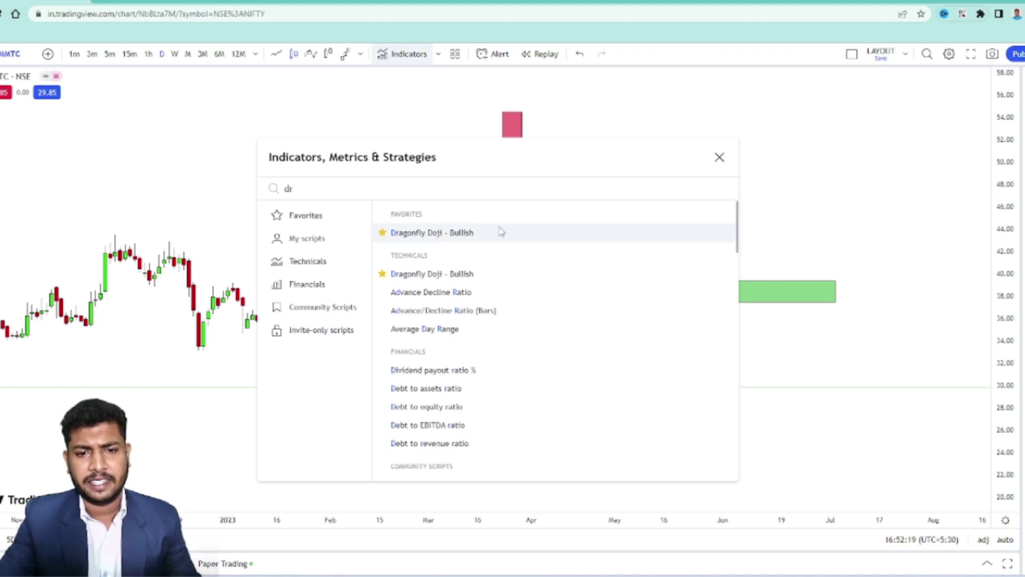
left_click(238, 183)
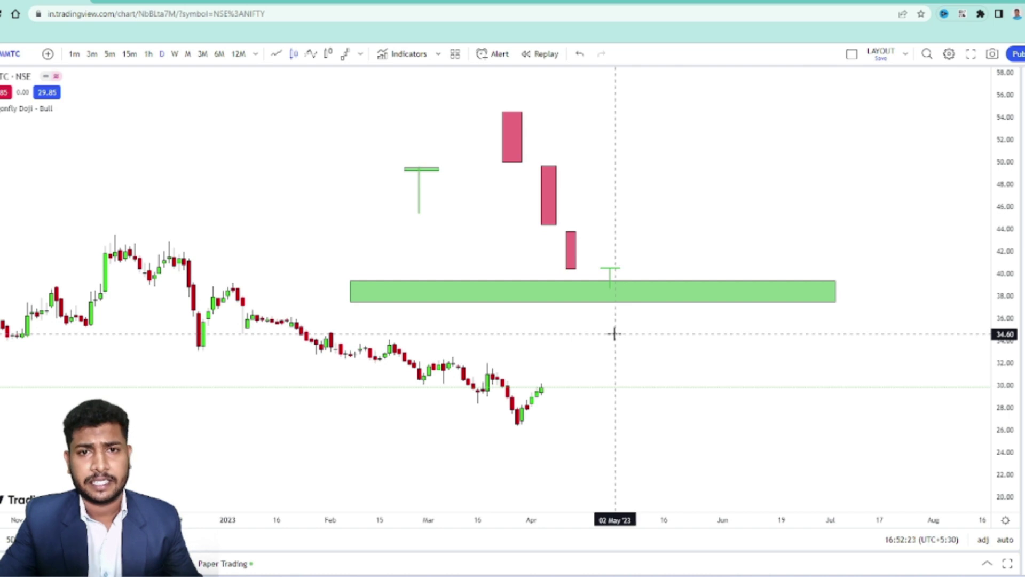
- Draw a green support zone between about 27.95 and 25.05 from the mid-2013 low, extended across the chart to 23 Jun '23
scroll(419, 350, "down", 6)
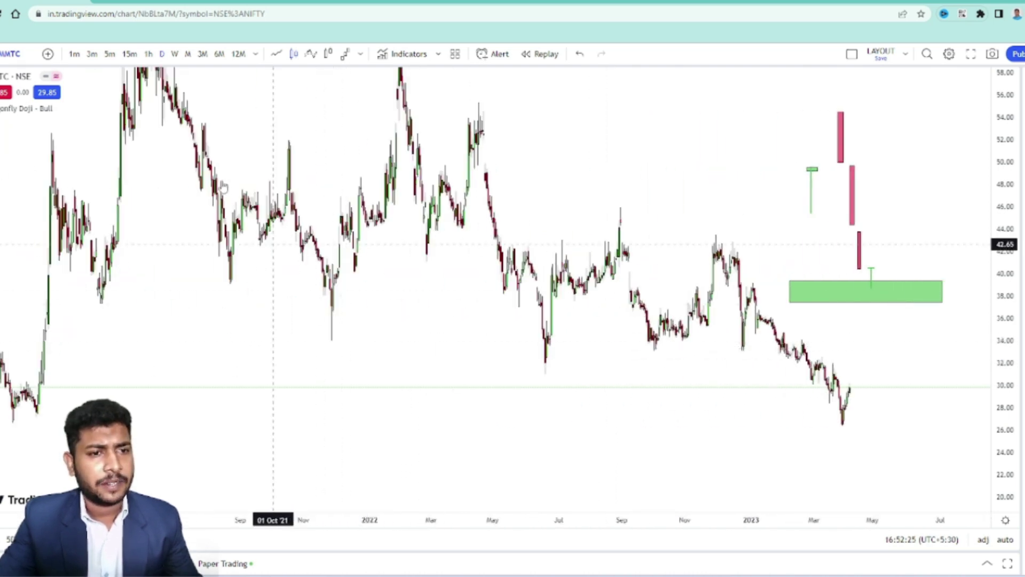
left_click_drag(1004, 143, 1005, 298)
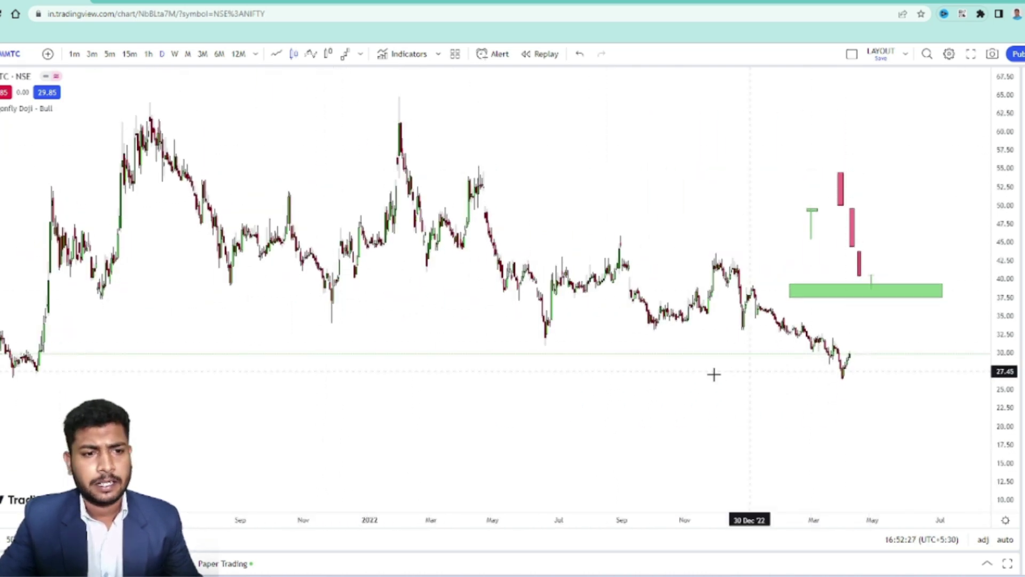
scroll(717, 358, "down", 5)
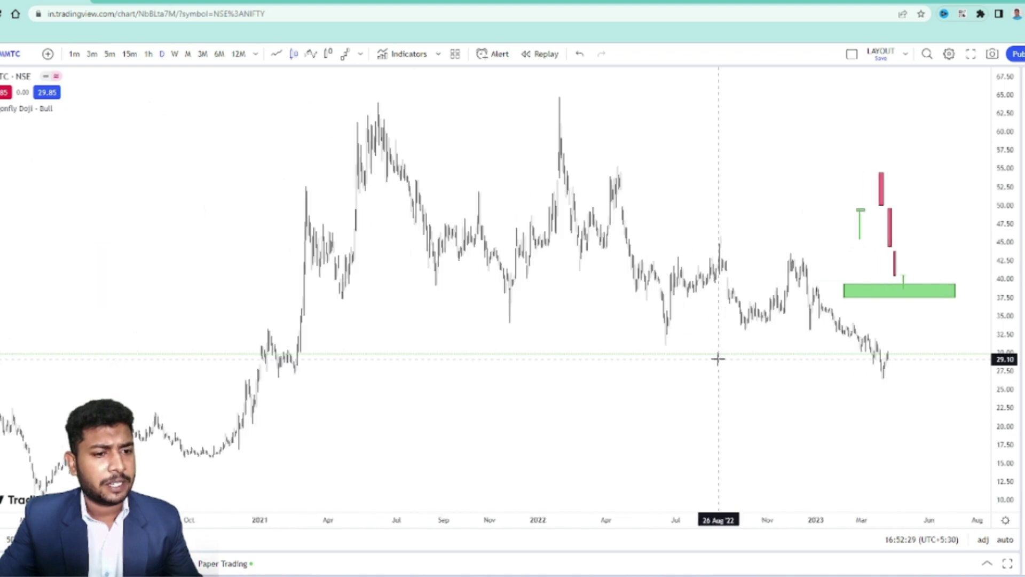
left_click_drag(700, 378, 716, 309)
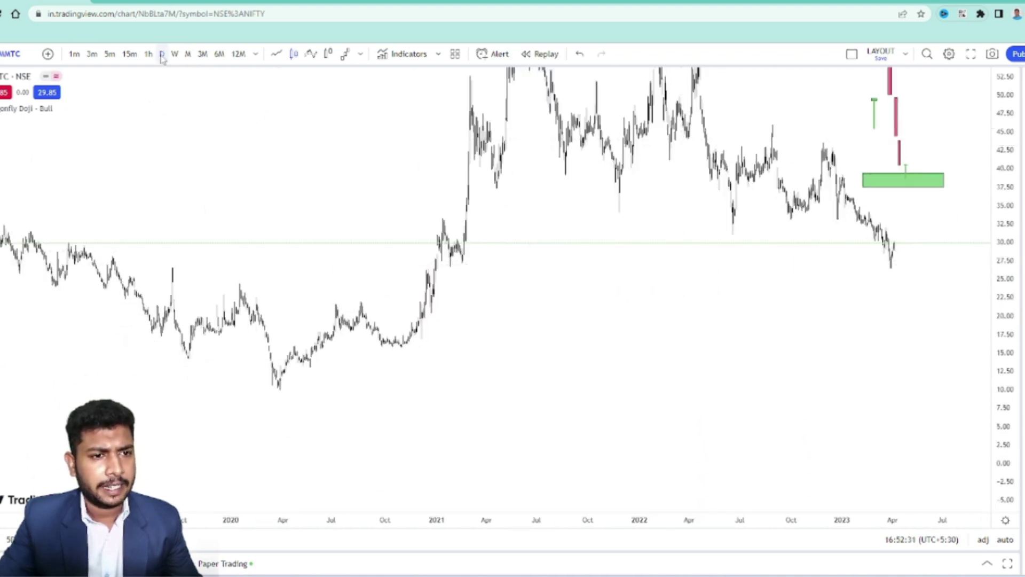
scroll(414, 304, "down", 5)
scroll(416, 300, "down", 3)
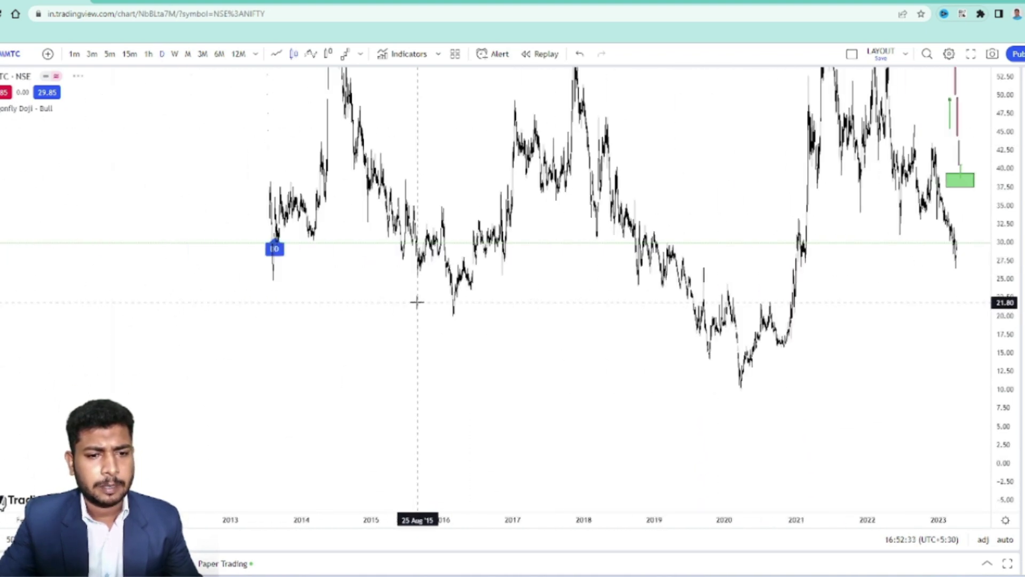
left_click_drag(288, 298, 315, 296)
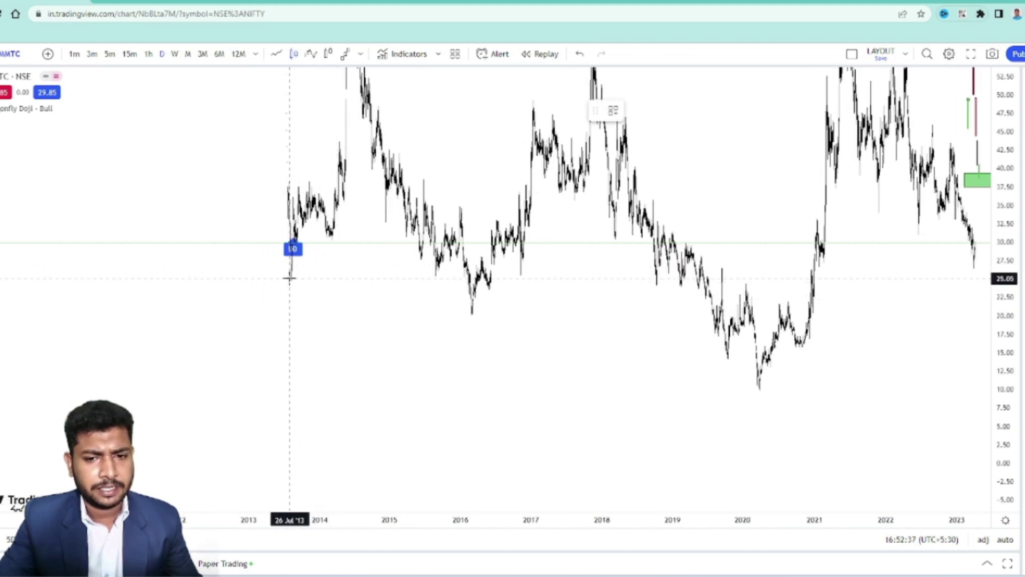
scroll(419, 268, "up", 1)
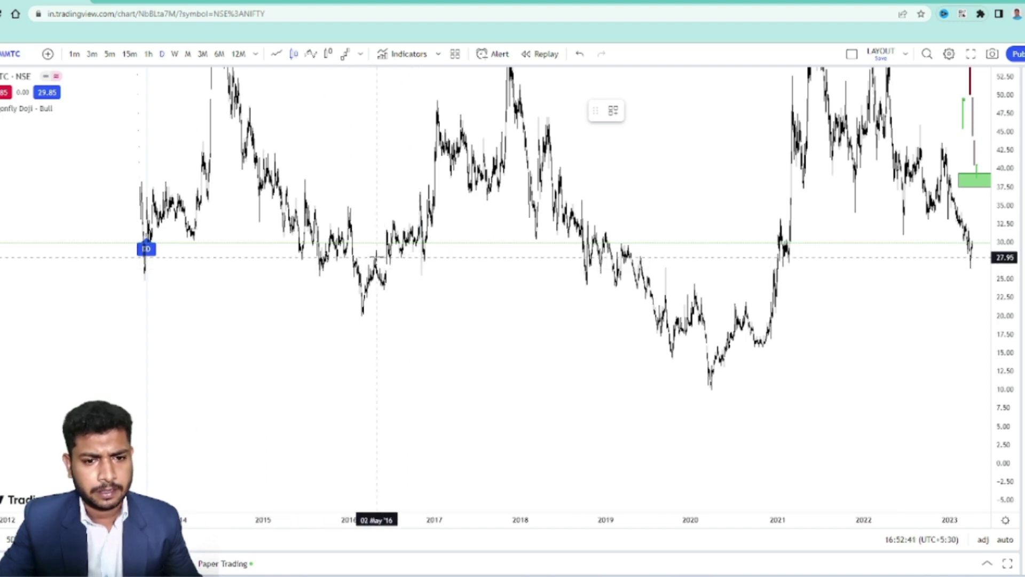
mouse_move(376, 258)
left_mouse_down()
mouse_move(104, 284)
mouse_move(145, 278)
left_mouse_up()
left_click_drag(371, 265, 744, 299)
key("ctrl+z")
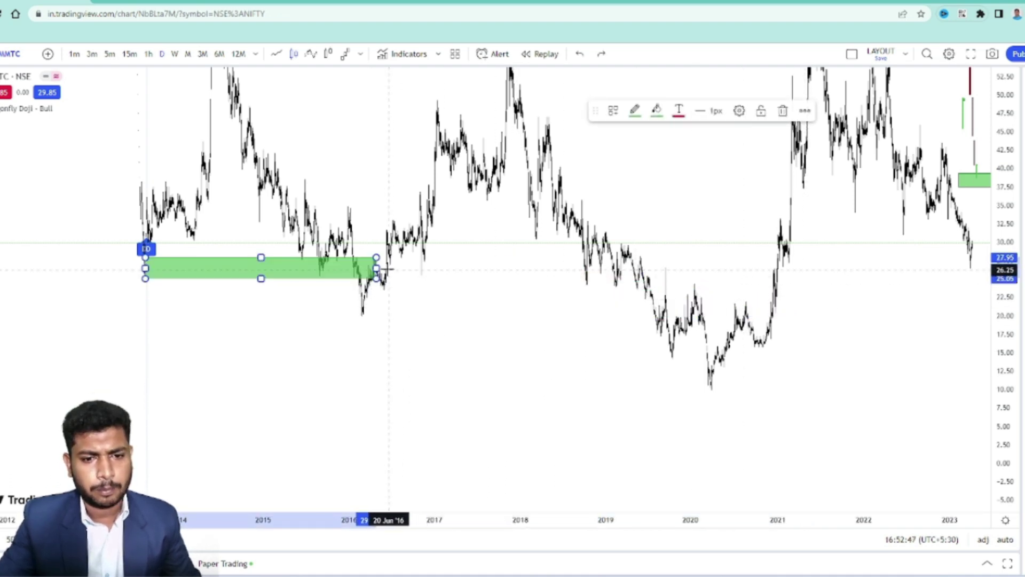
left_click_drag(377, 268, 989, 268)
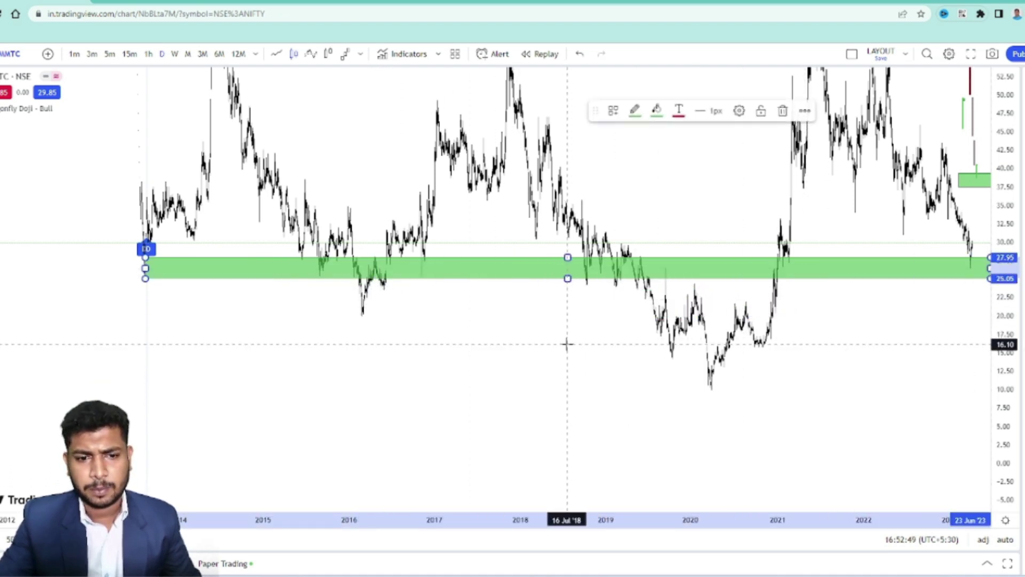
- Switch the chart to the 15-minute timeframe and bring the recent candles around the support zone into view
scroll(405, 337, "up", 3)
scroll(411, 315, "up", 2)
left_click_drag(412, 315, 240, 322)
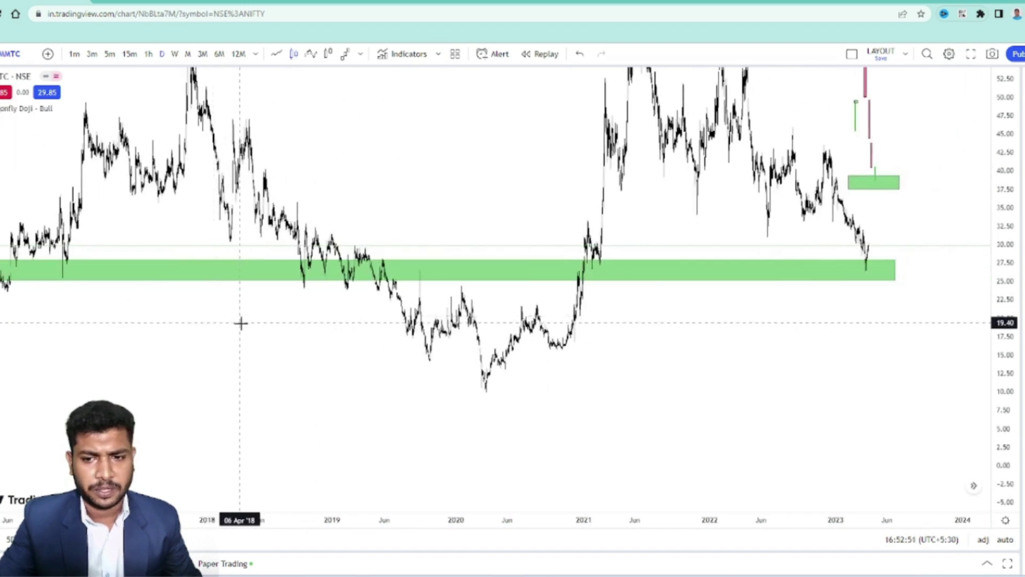
scroll(263, 332, "up", 3)
scroll(338, 338, "up", 4)
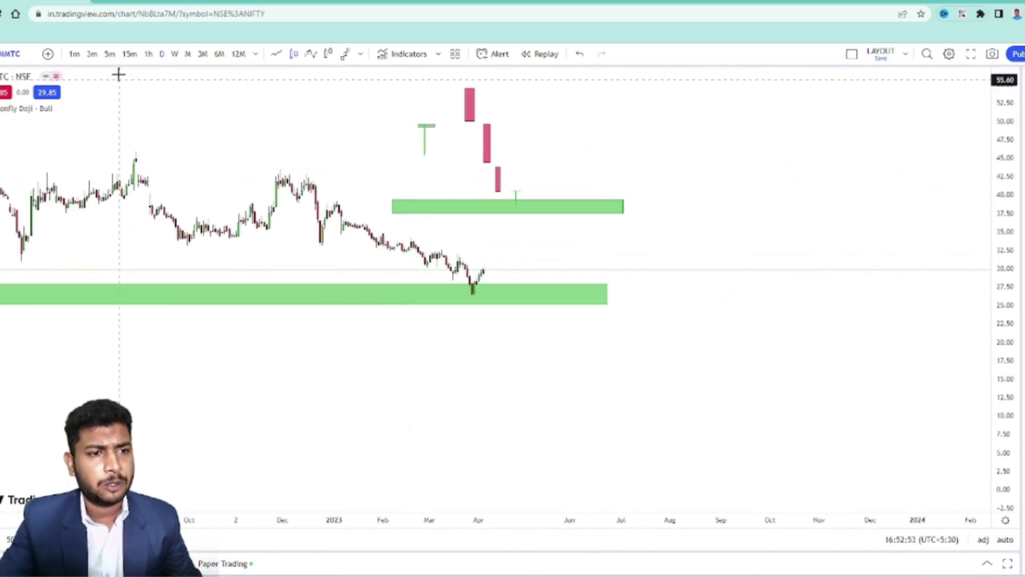
left_click(130, 54)
scroll(714, 274, "down", 3)
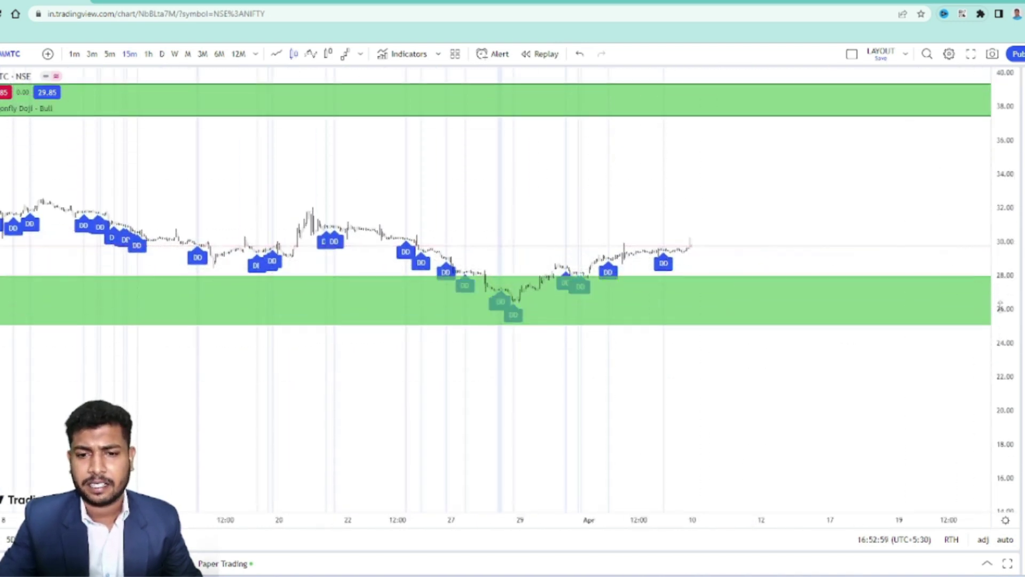
- Draw a horizontal line at 26.60 from the dragonfly doji of 28 Mar '23 14:15 to 29 Mar '23 13:00
left_click_drag(1002, 325, 995, 73)
scroll(532, 183, "up", 4)
left_click_drag(612, 173, 1007, 134)
scroll(698, 167, "up", 3)
left_click_drag(1002, 395, 932, 95)
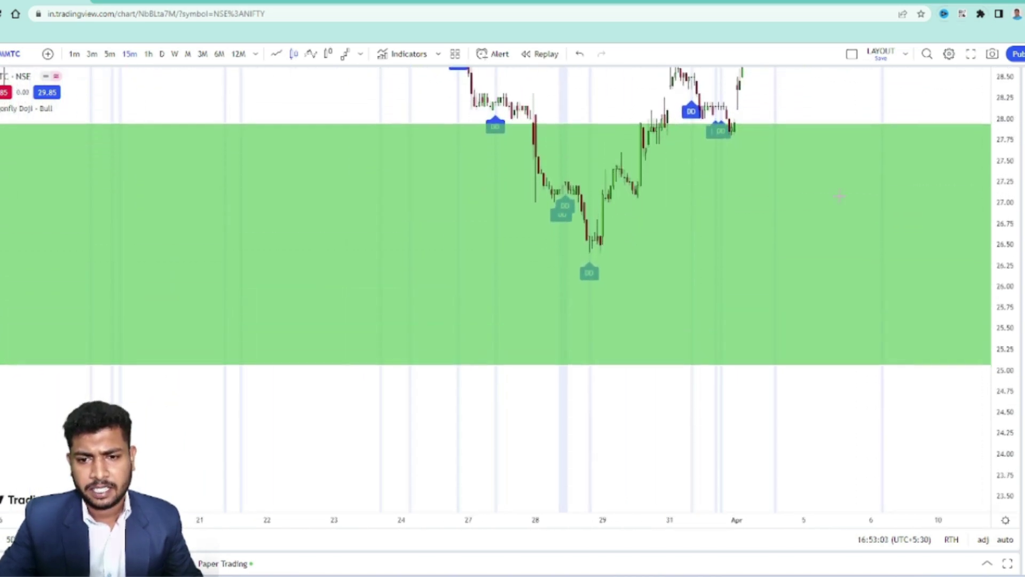
scroll(895, 371, "up", 2)
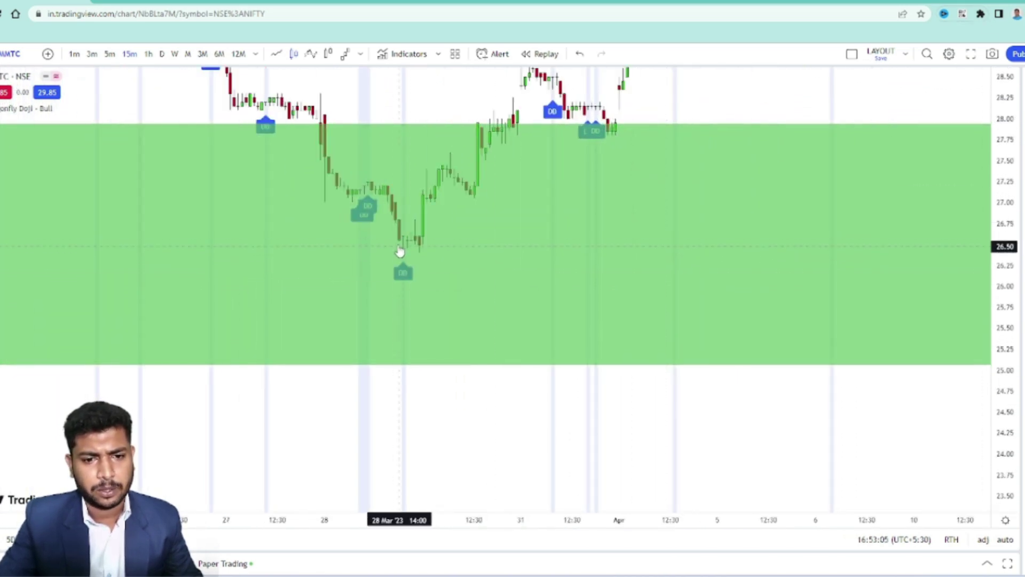
left_click_drag(403, 251, 343, 247)
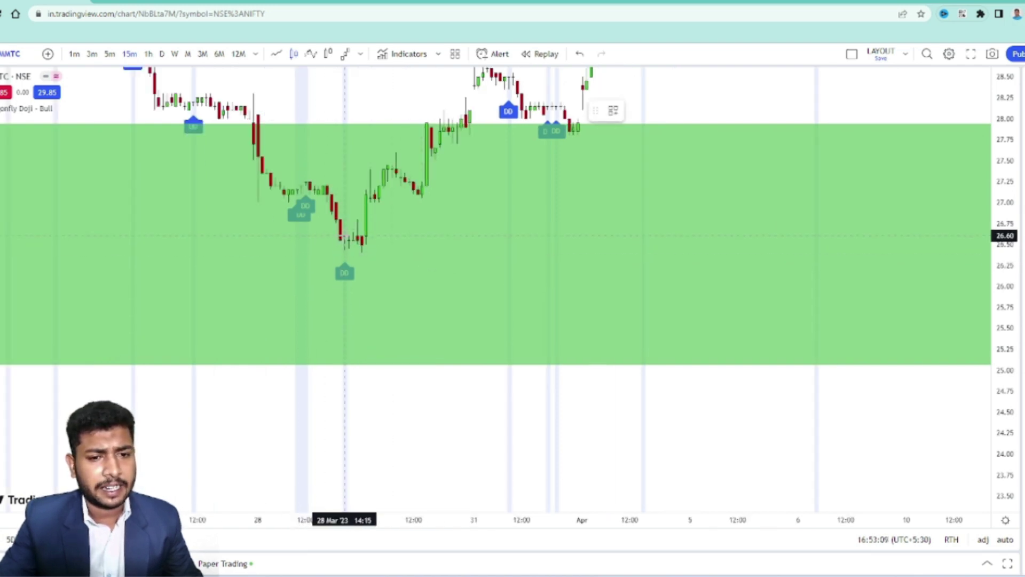
left_click(344, 236)
left_click(432, 235)
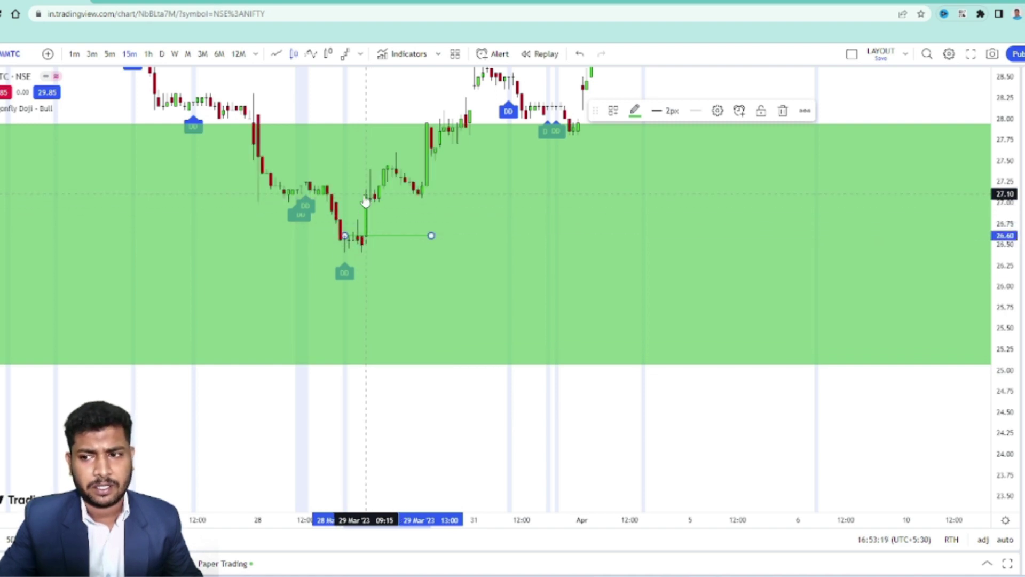
- Add a Long Position from 29 Mar '23 09:15 with entry 27.10, stop 26.30 and target 29.50, widened to about 6 April
left_click(0, 203)
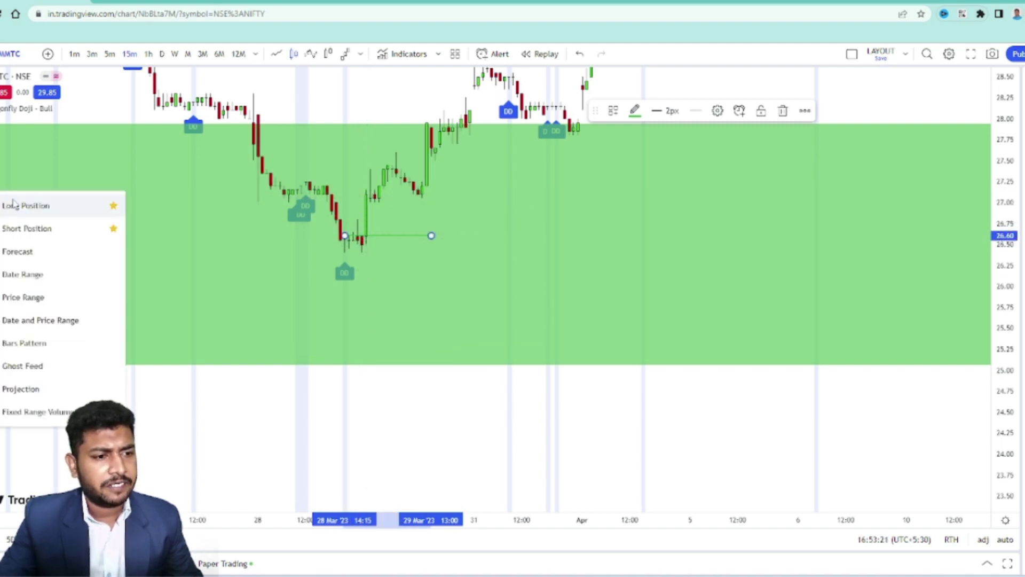
left_click(35, 203)
left_click(366, 194)
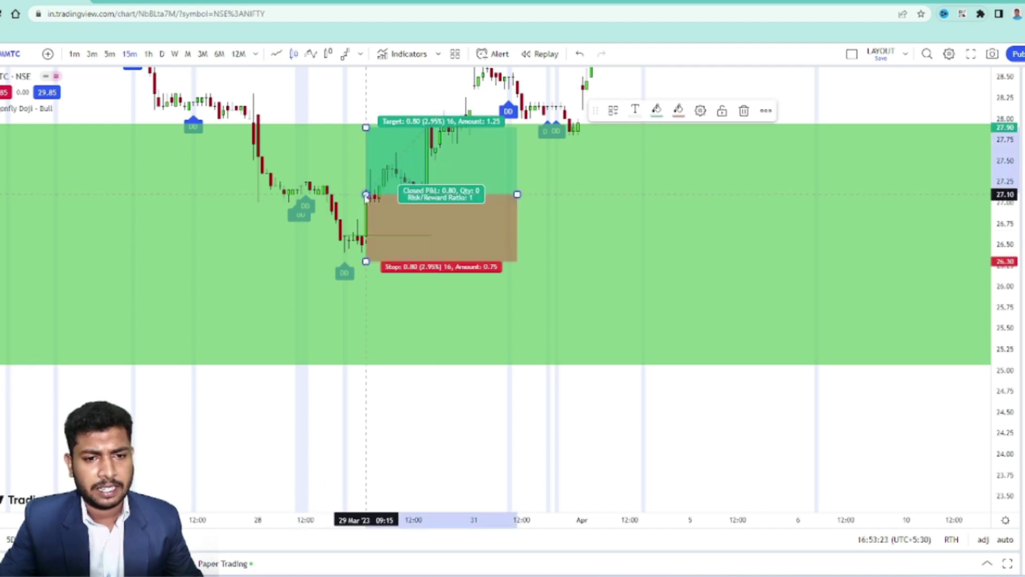
left_click_drag(366, 260, 347, 259)
mouse_move(361, 104)
left_mouse_down()
mouse_move(370, 265)
mouse_move(407, 131)
left_mouse_up()
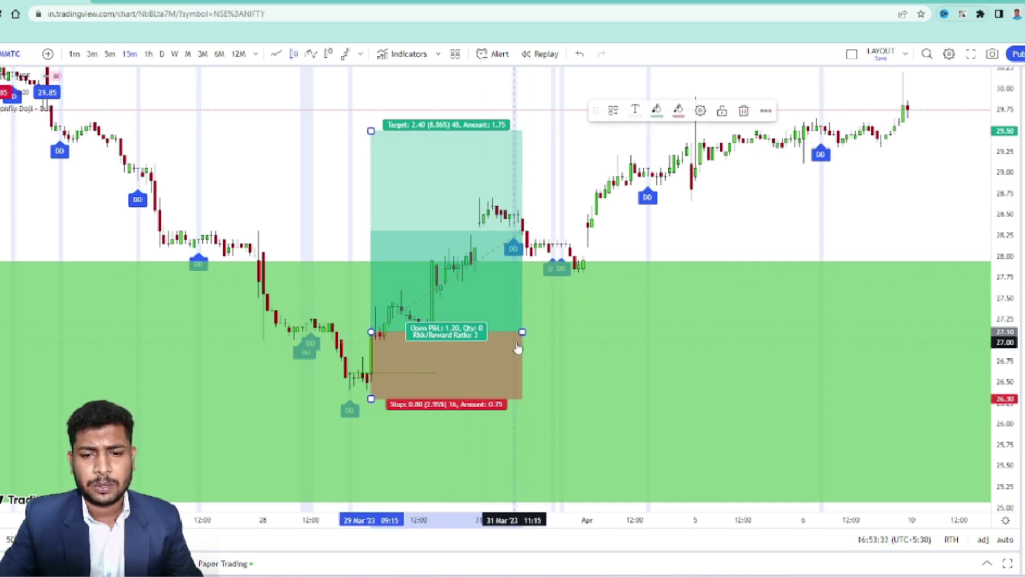
left_click_drag(522, 332, 860, 331)
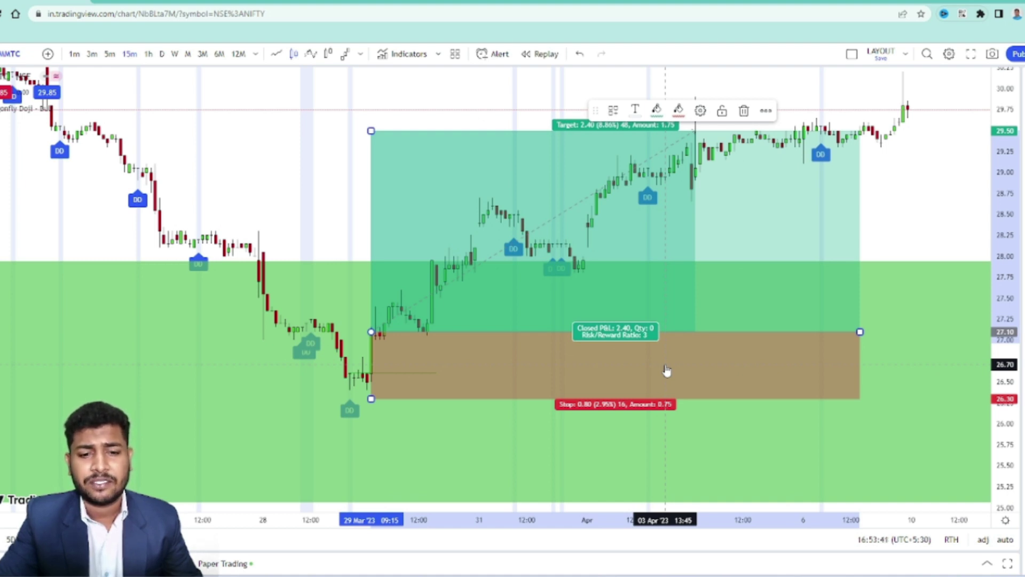
- Draw a smaller green zone between about 29.20 and 28.95, from the swing low before 21 March to about 27 March
left_click_drag(263, 167, 323, 201)
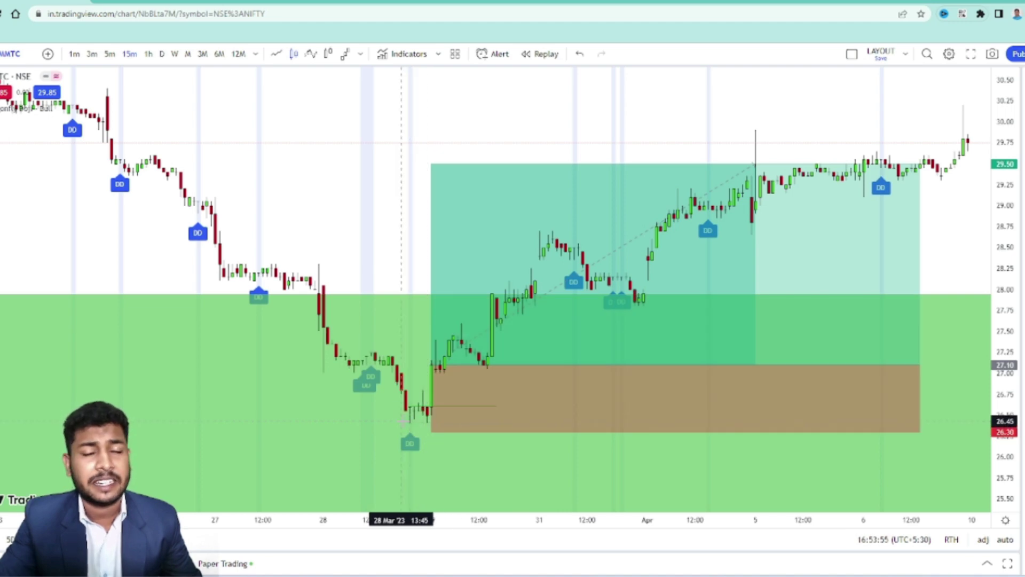
left_click_drag(215, 176, 342, 269)
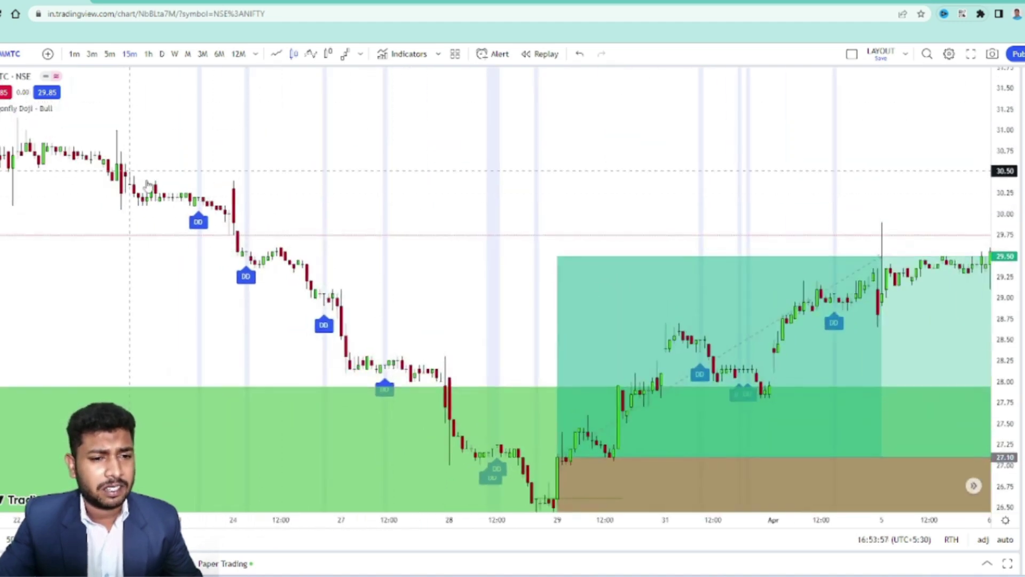
scroll(336, 256, "down", 3)
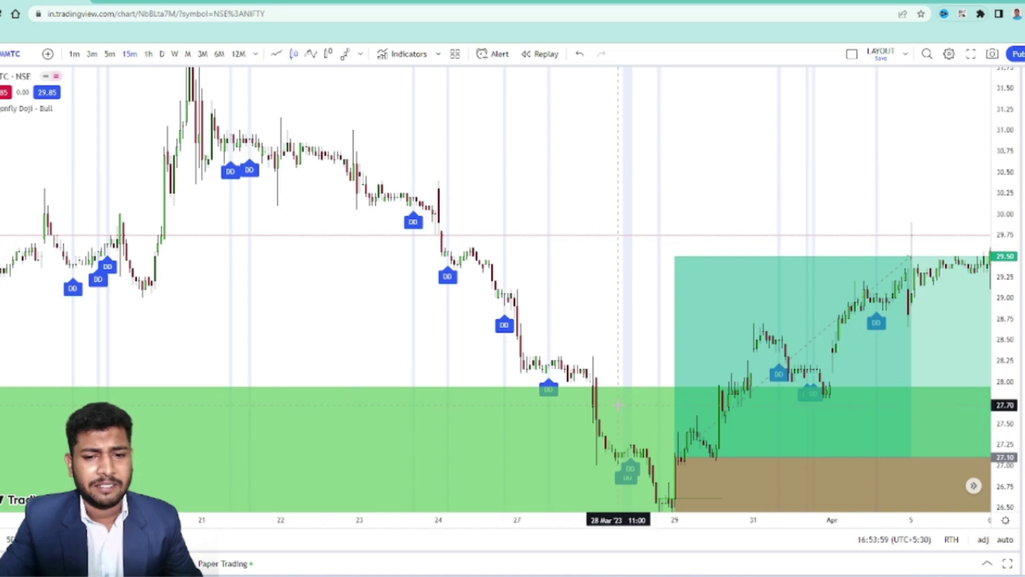
left_click(145, 280)
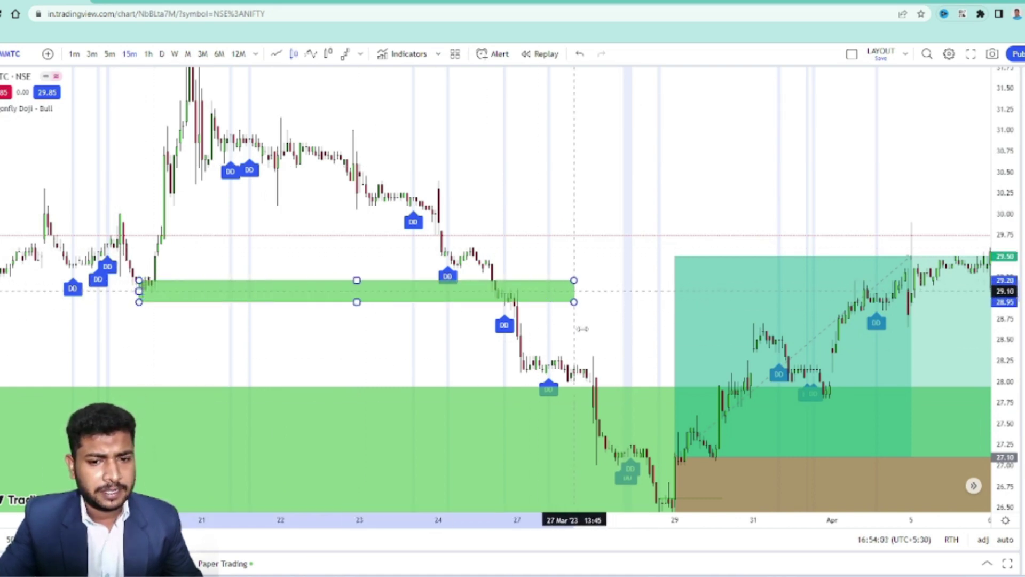
left_click(599, 301)
left_click(299, 313)
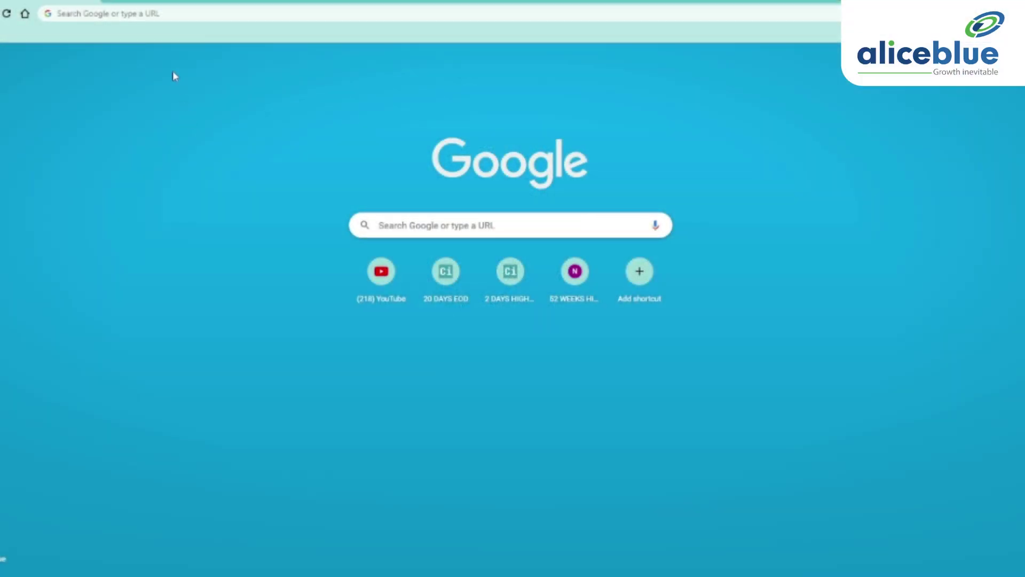
- Open community.aliceblueonline.com in the browser
left_click(159, 14)
type("c")
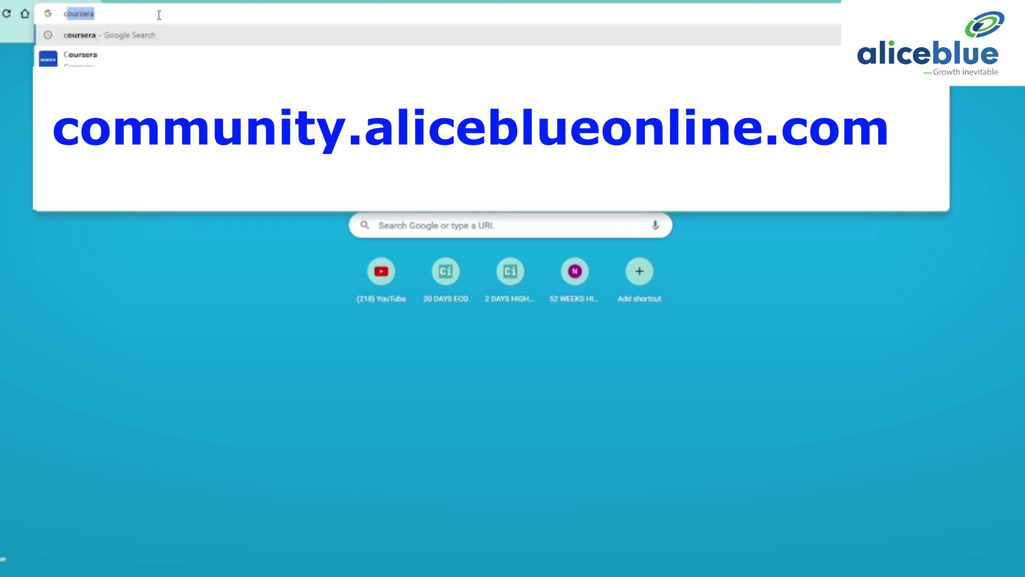
type("ommunity")
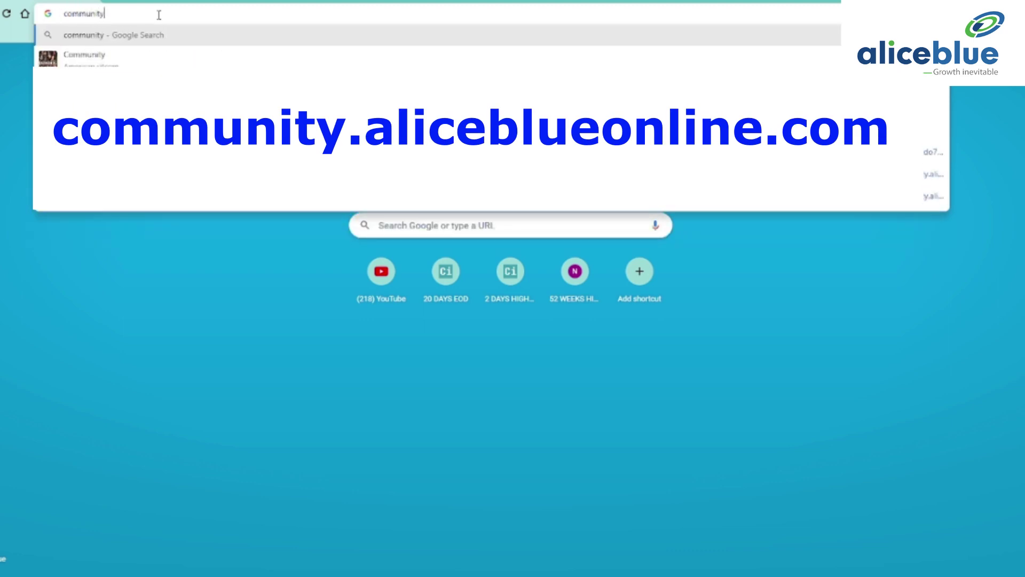
type(".al")
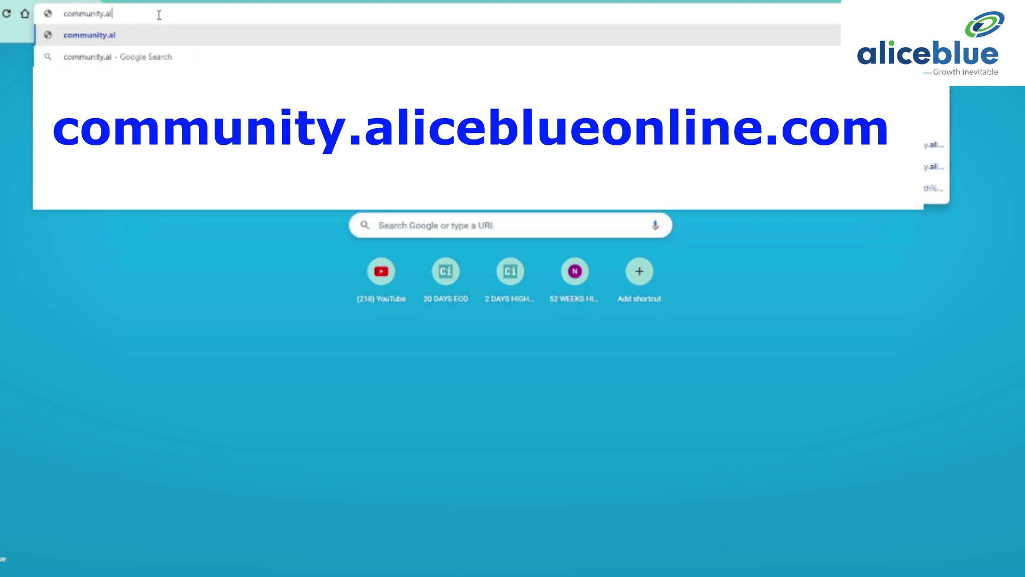
type("iceb")
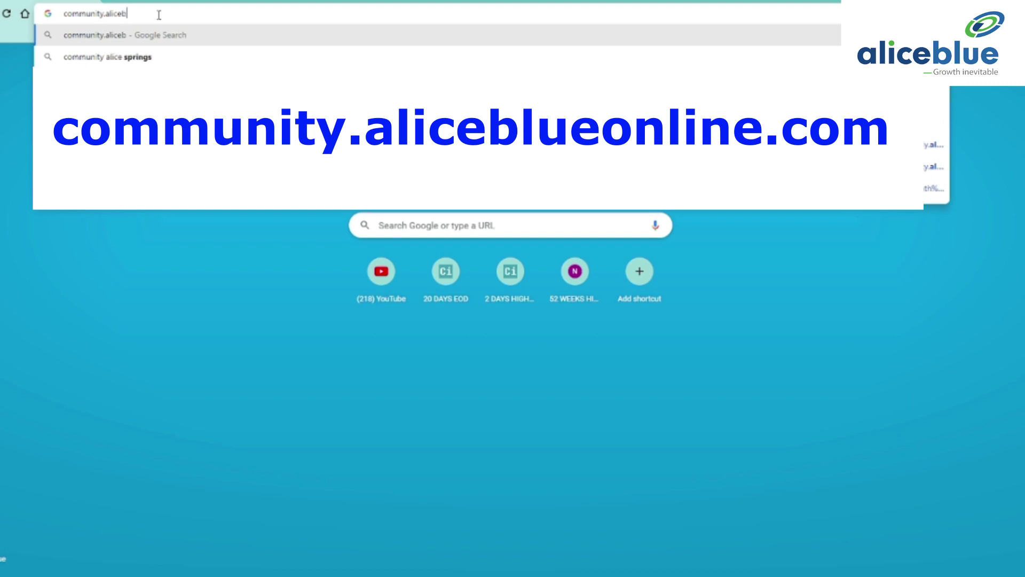
type("lueonl")
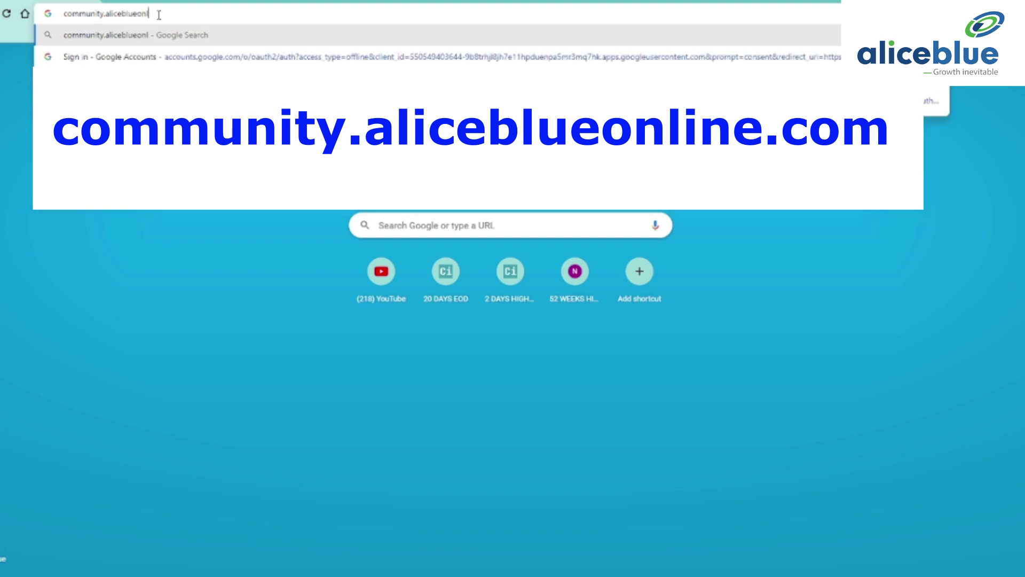
type("ine.com")
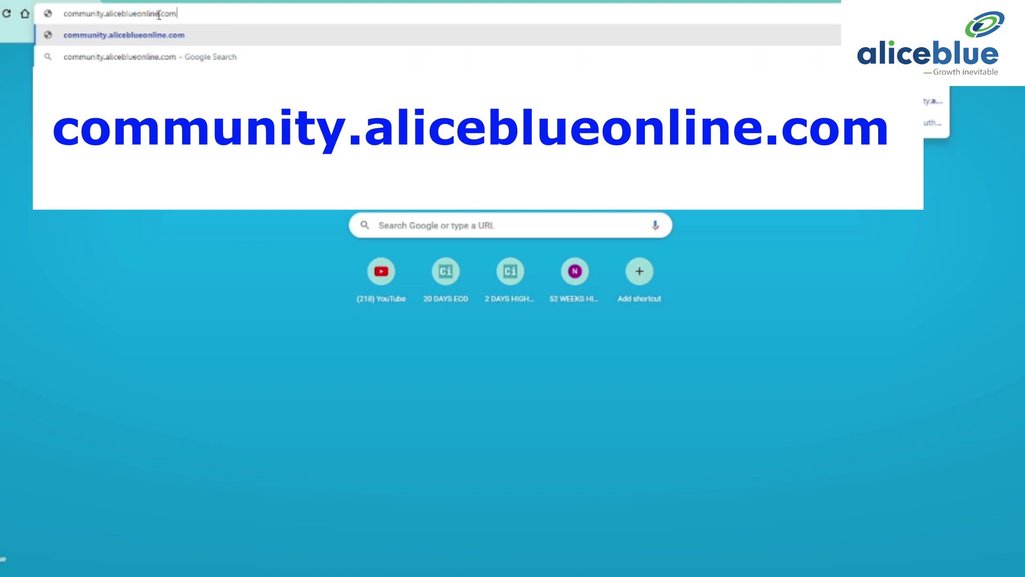
key("Return")
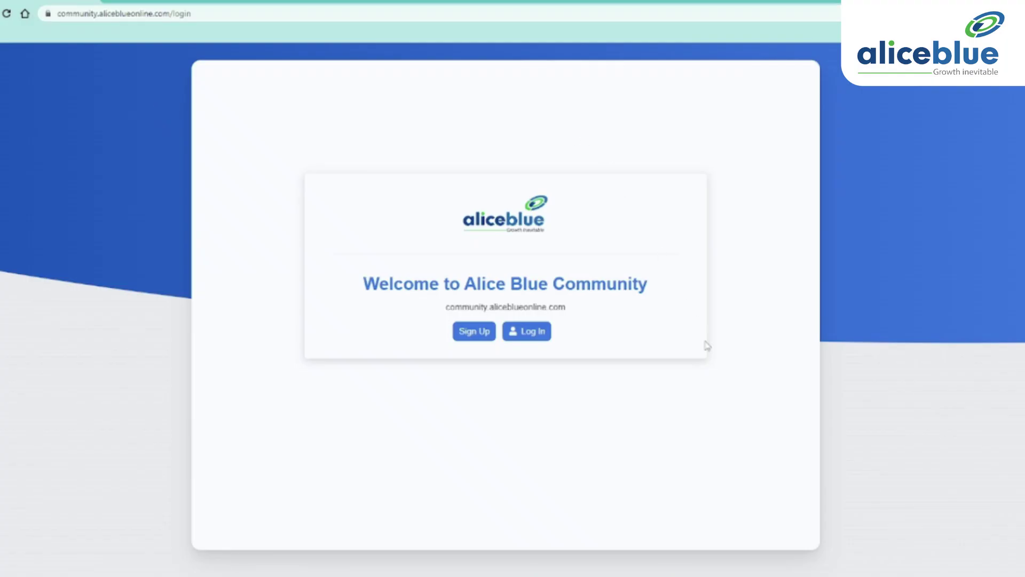
- Sign up for the Alice Blue Community with a Google account and create the account
left_click(479, 335)
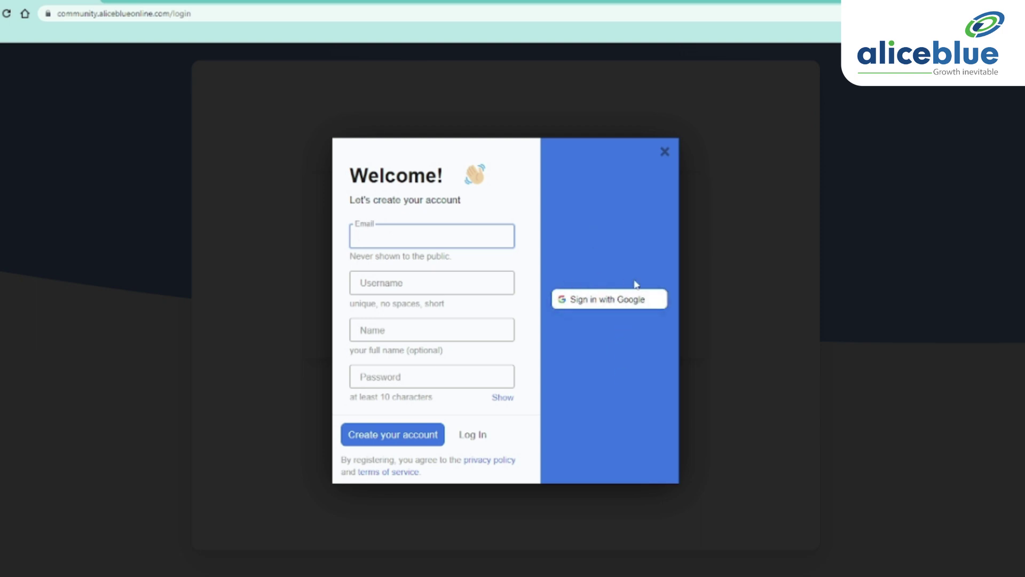
left_click(636, 301)
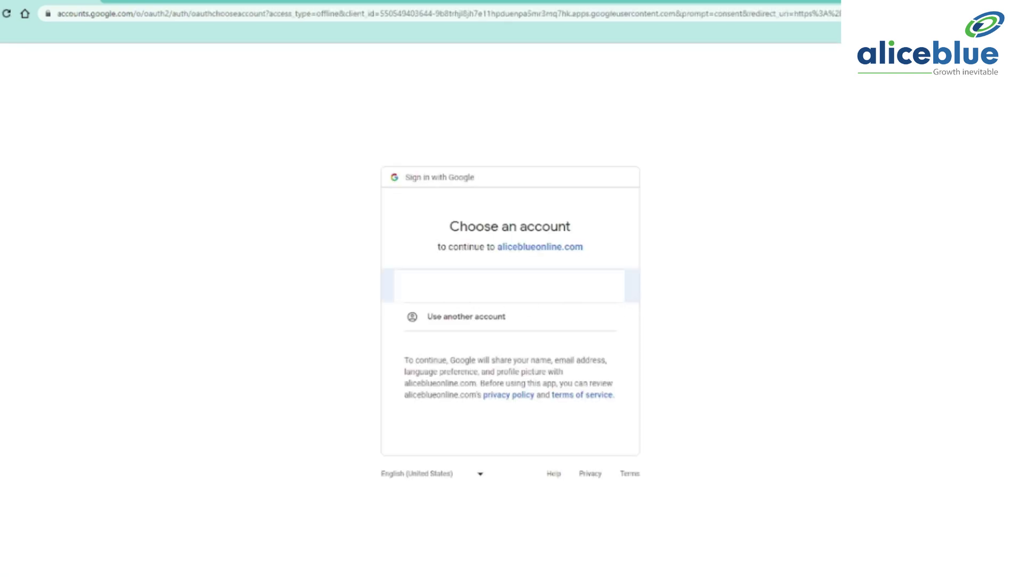
left_click(509, 286)
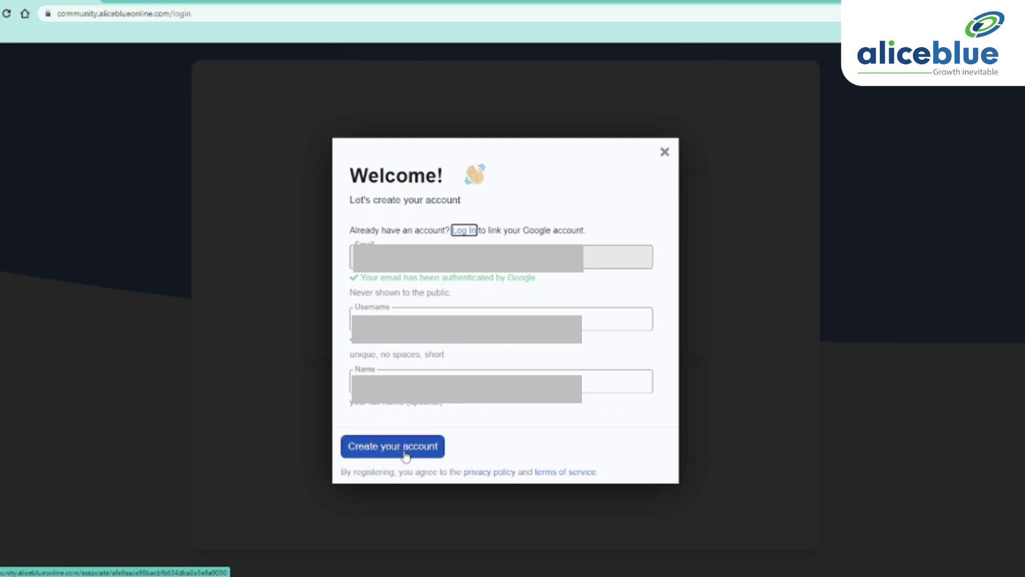
left_click(405, 453)
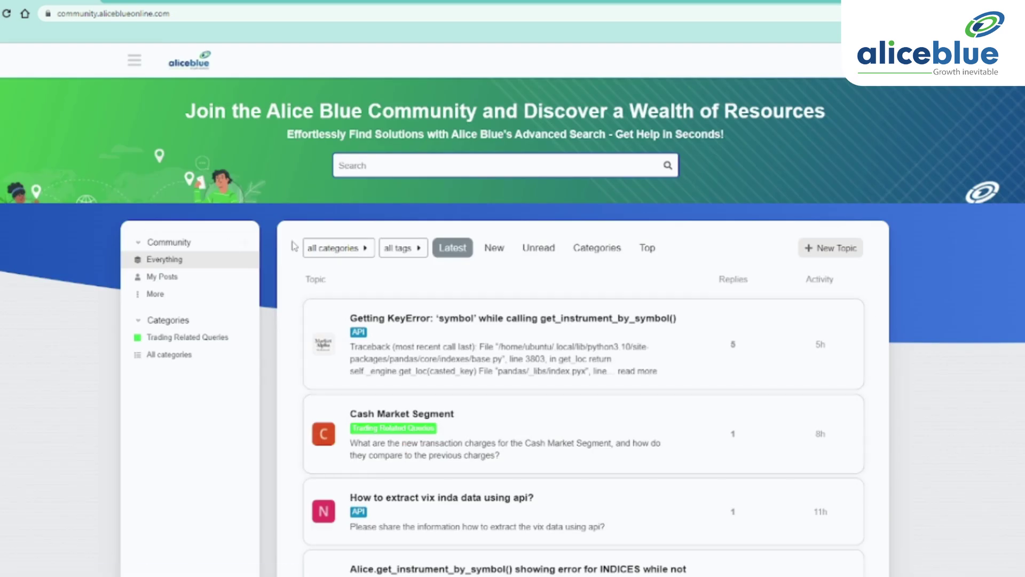
- Start a new community topic and place the cursor in its message body
left_click(245, 244)
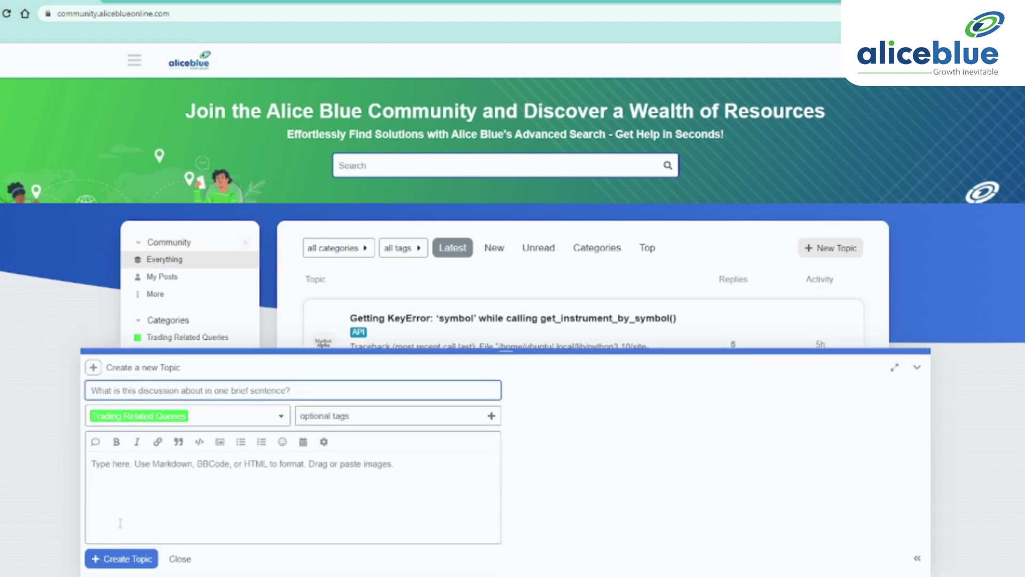
left_click(122, 476)
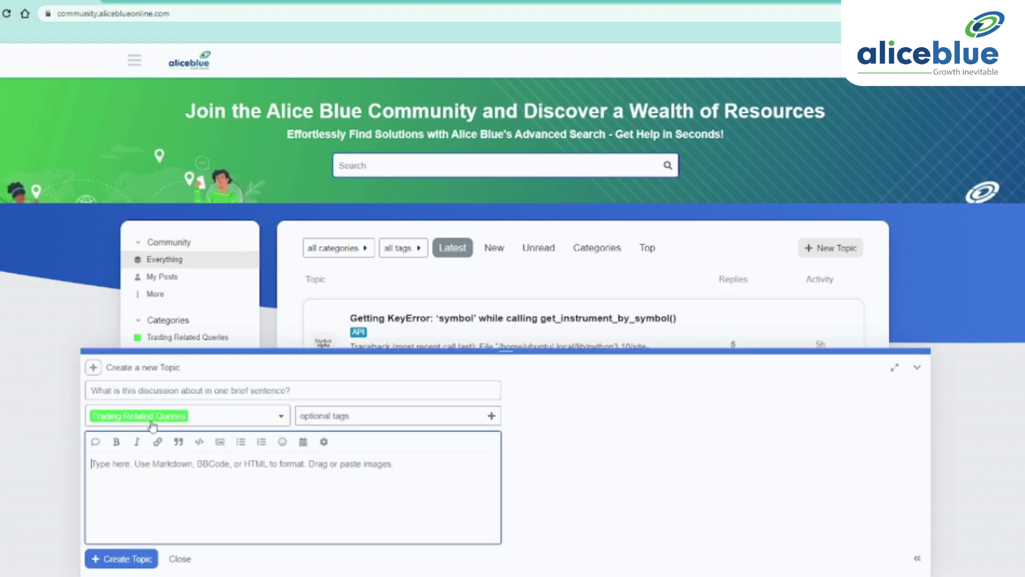